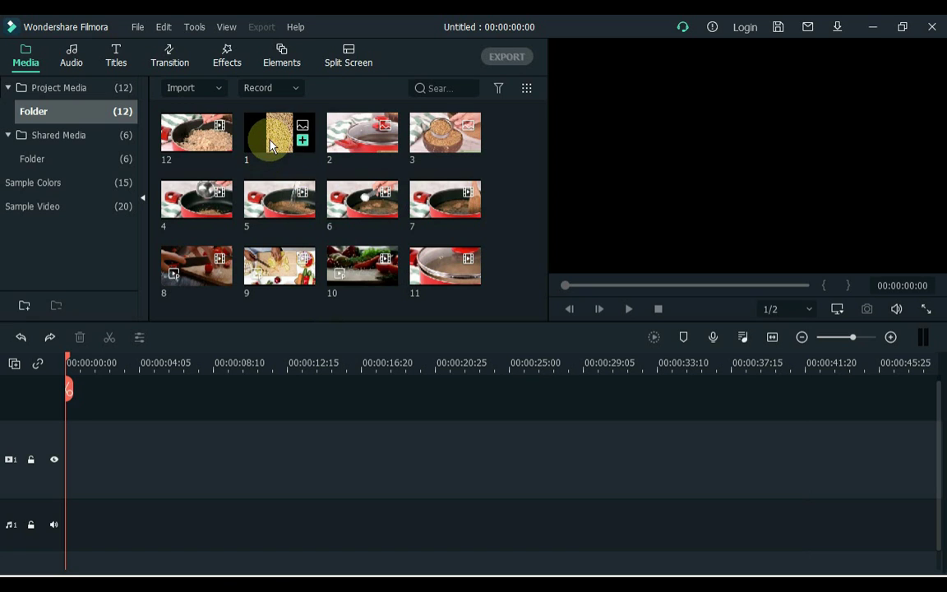
Step: Place the rice image, red pot image and items 3 through 7 in order on the video track
left_click_drag(272, 145, 191, 394)
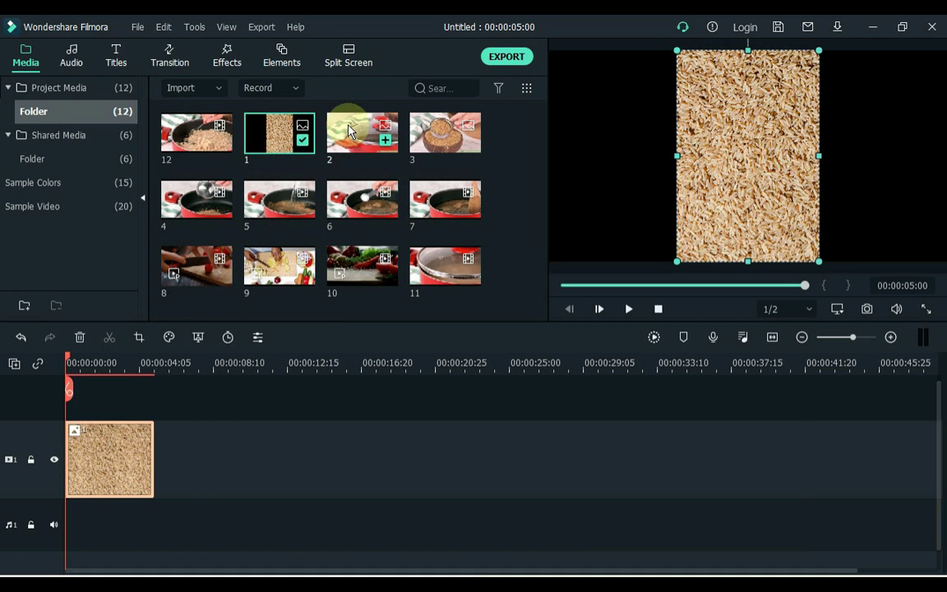
left_click_drag(350, 131, 158, 445)
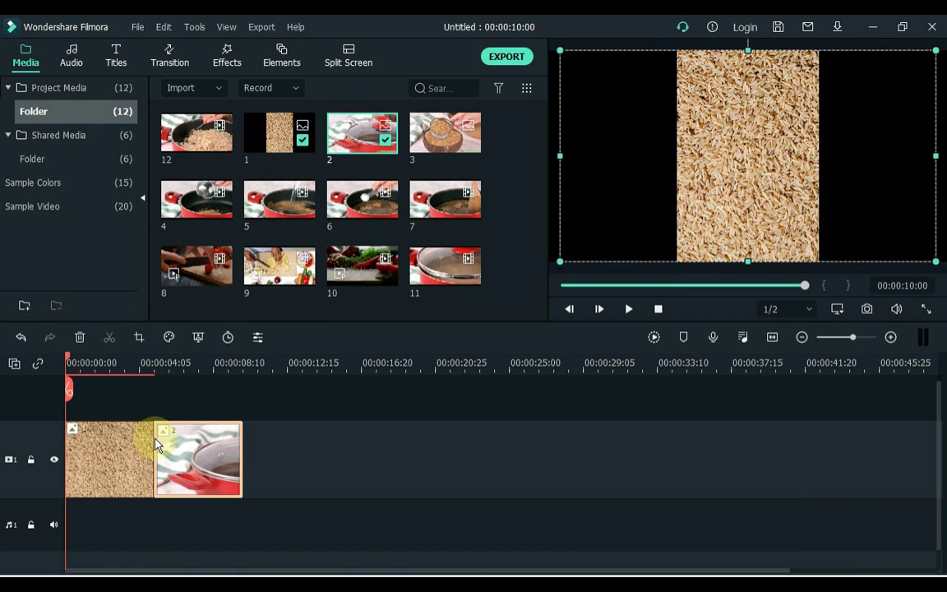
left_click_drag(423, 123, 272, 448)
left_click_drag(176, 197, 536, 408)
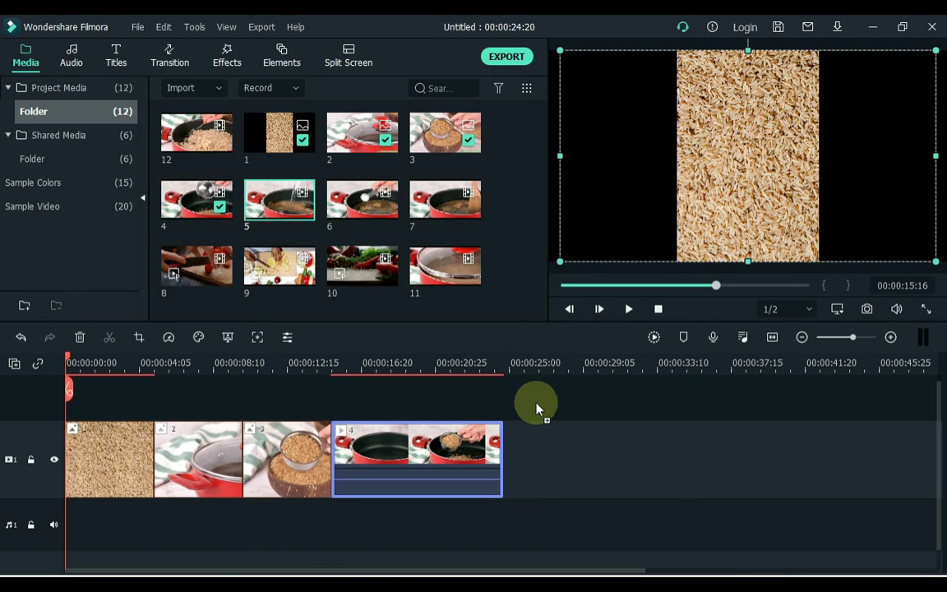
left_click_drag(279, 200, 526, 460)
left_click_drag(362, 199, 650, 461)
left_click_drag(444, 200, 755, 456)
Step: Add items 8 through 11, ending with the final pot clip, keeping clips in numbered order
left_click_drag(515, 570, 732, 569)
left_click_drag(197, 267, 480, 465)
left_click_drag(431, 570, 670, 570)
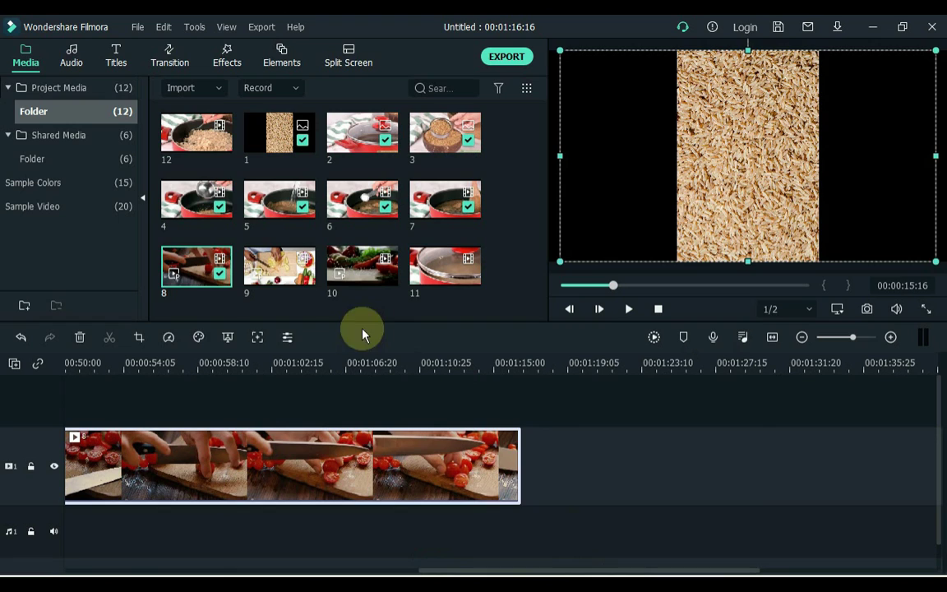
left_click_drag(280, 263, 555, 443)
left_click_drag(361, 265, 748, 460)
left_click_drag(658, 569, 740, 567)
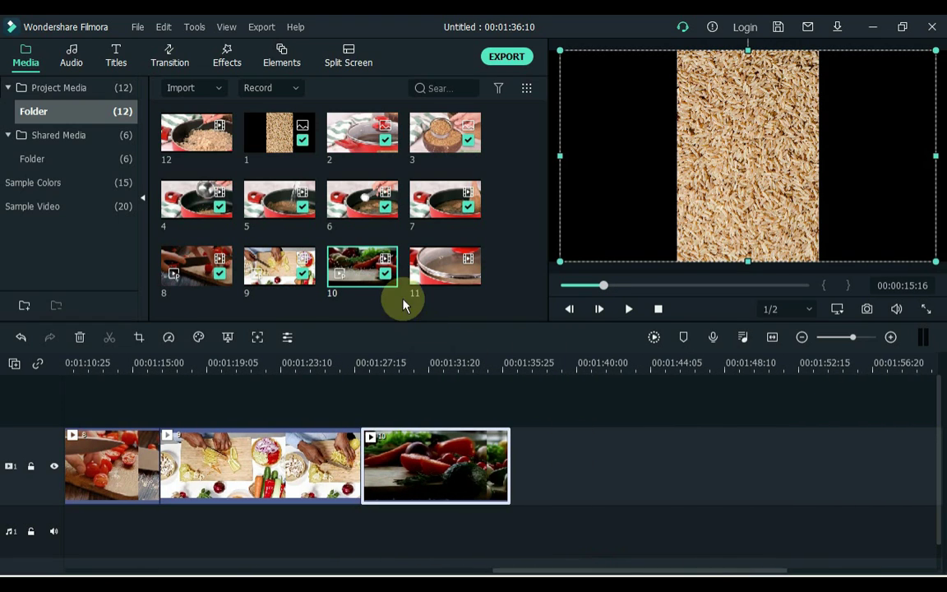
left_click_drag(444, 266, 520, 448)
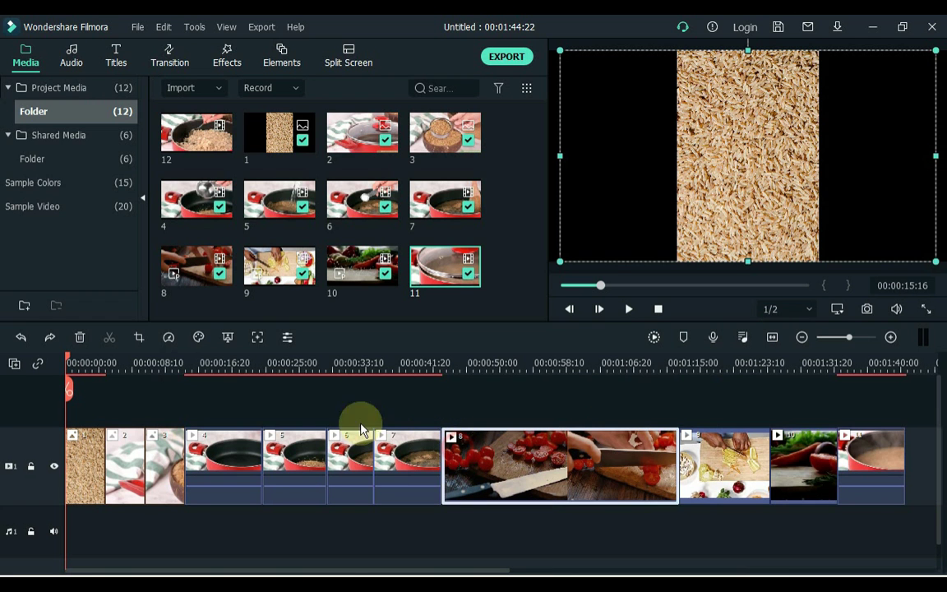
Step: Speed up the tomato-chopping clip 8 to 4x Fast
left_click(169, 337)
mouse_move(321, 410)
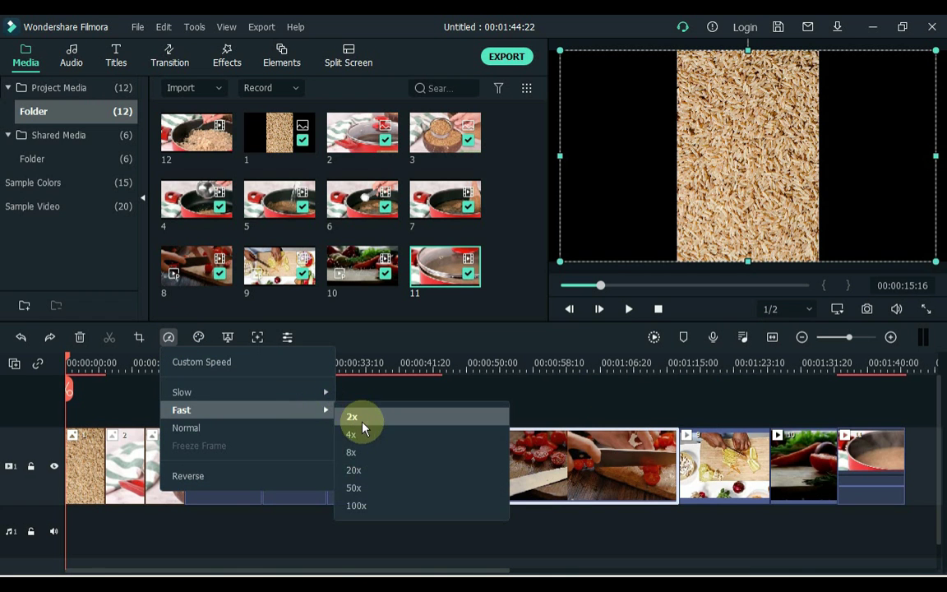
left_click(370, 436)
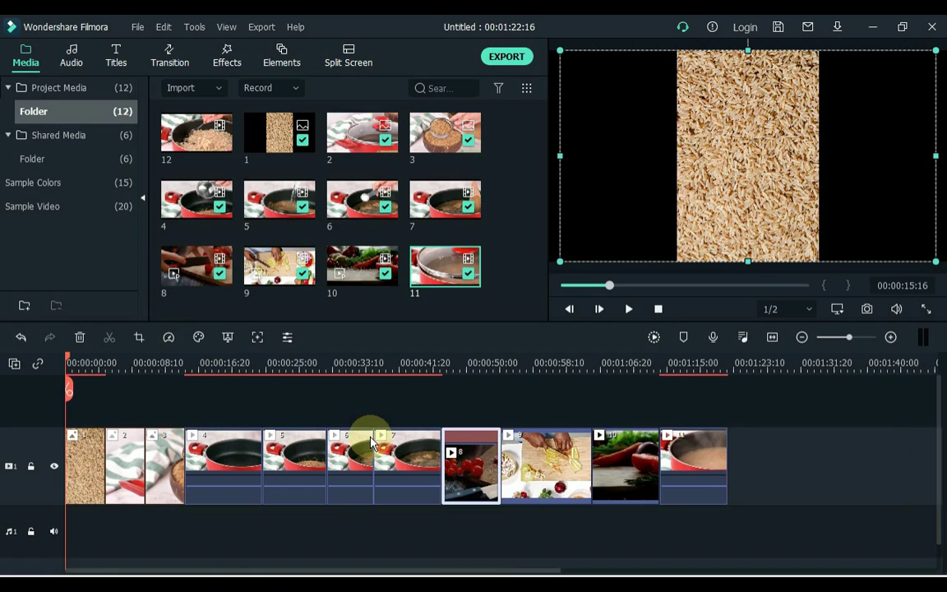
Step: Set clips 9 and 10 to 2x Fast speed
left_click(522, 456)
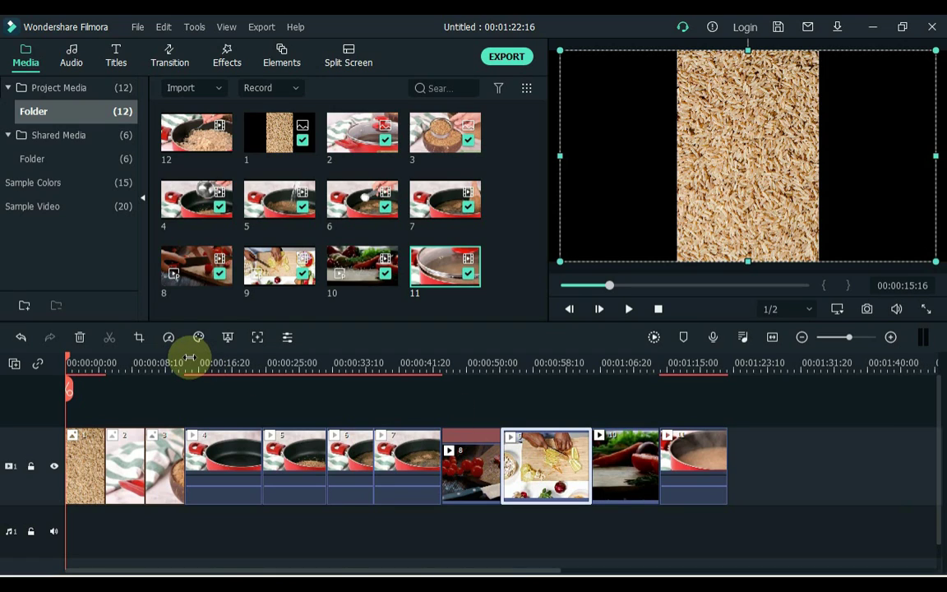
left_click(169, 342)
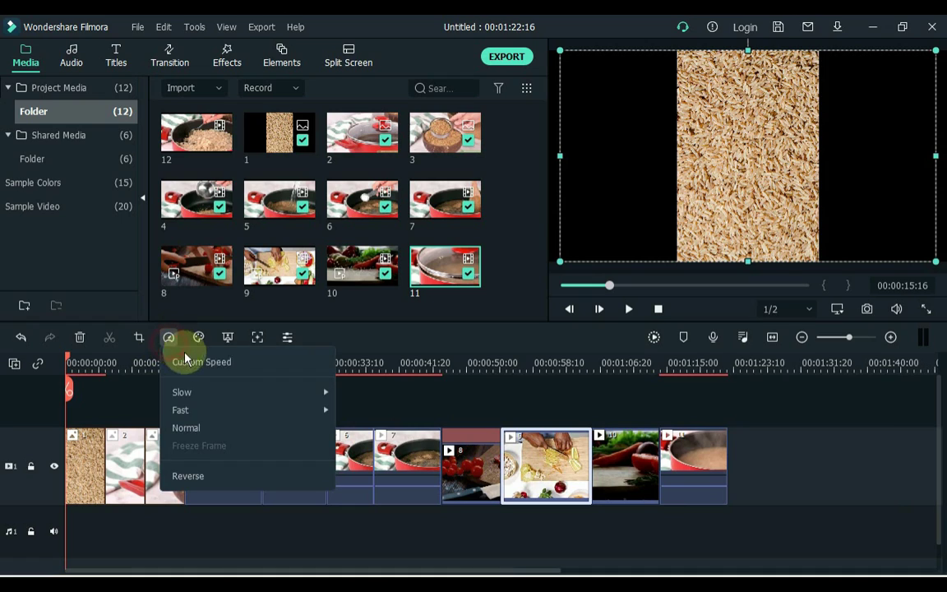
mouse_move(276, 419)
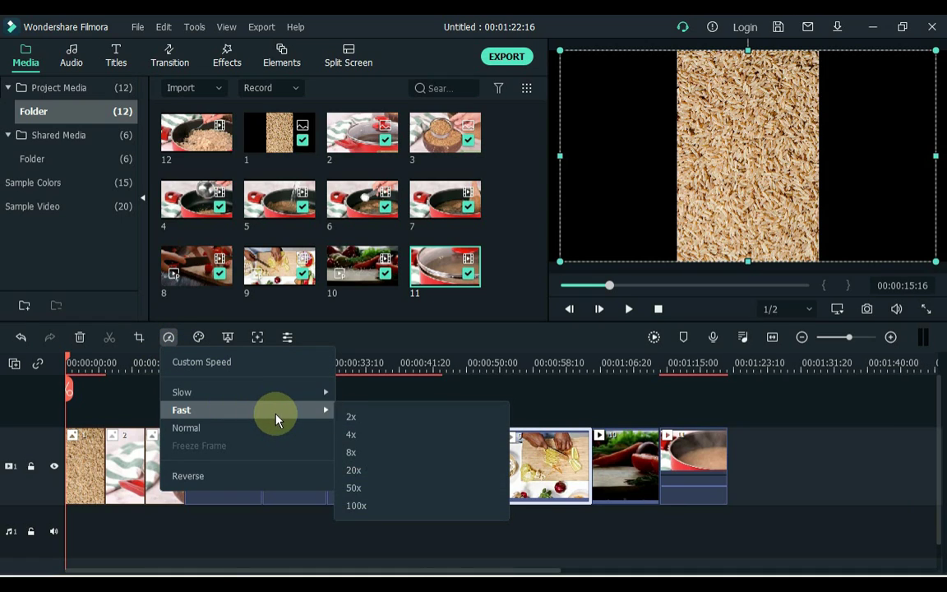
left_click(352, 417)
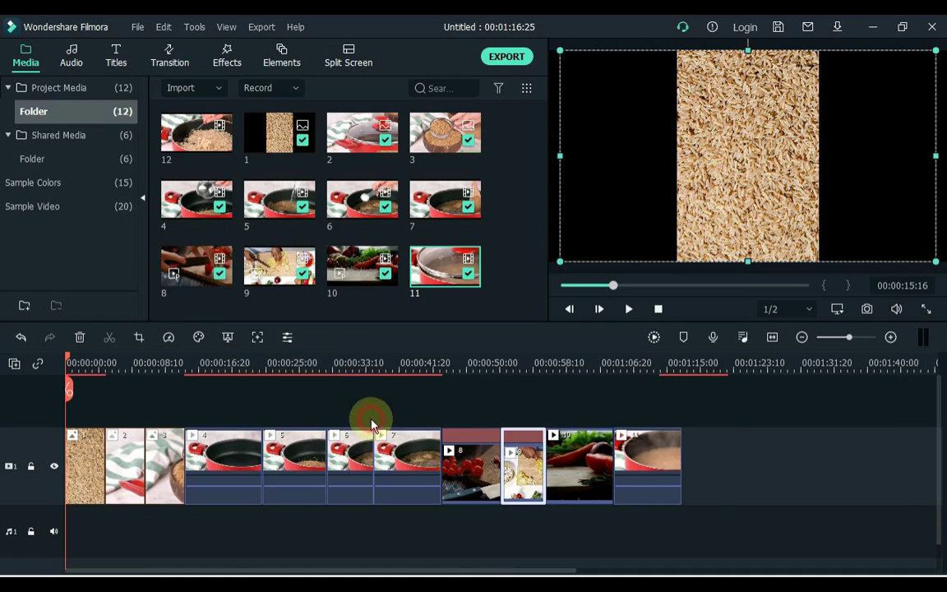
left_click(168, 337)
mouse_move(271, 417)
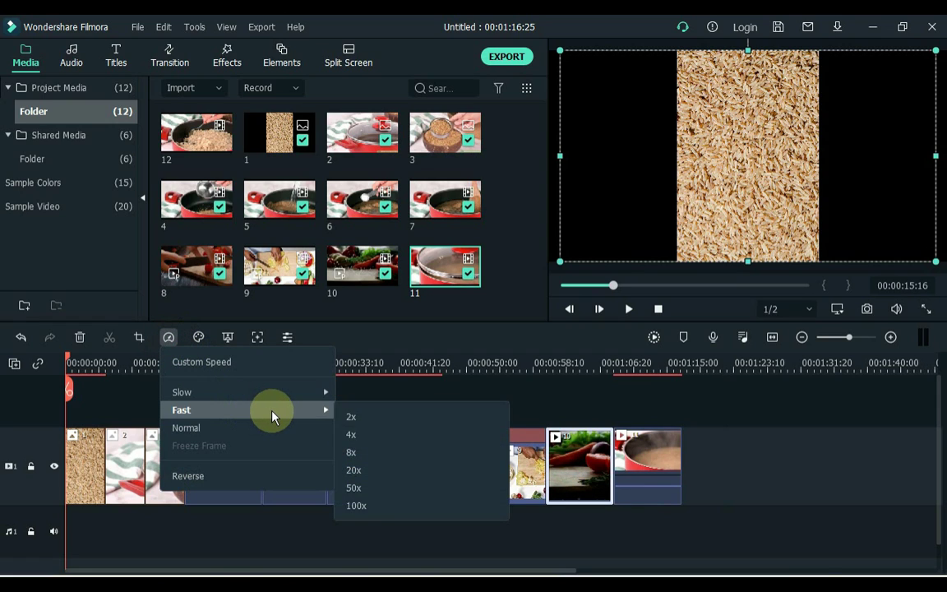
left_click(363, 417)
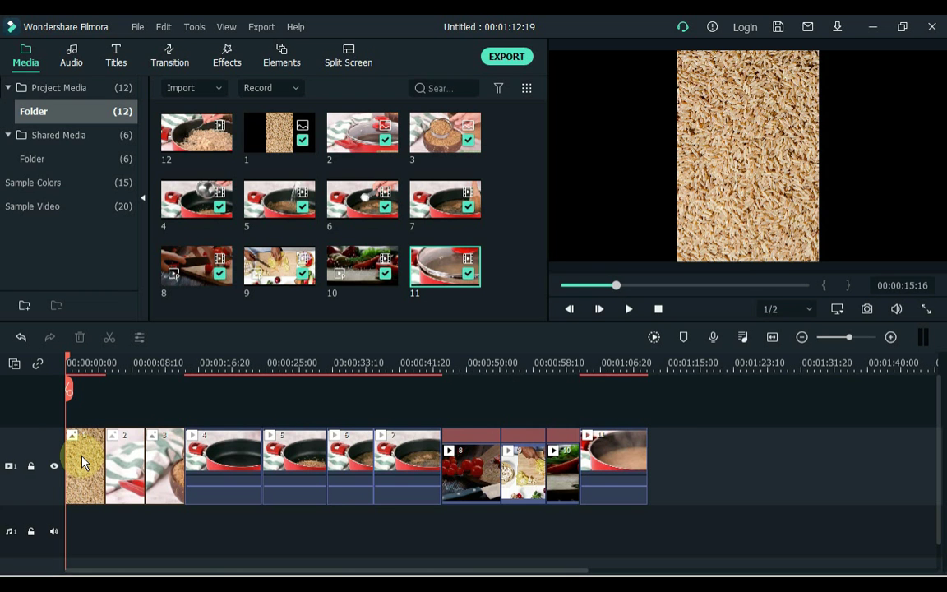
Step: Trim the rice image to 00:00:03:24 and the red pot image to 00:00:04:02
left_click(88, 463)
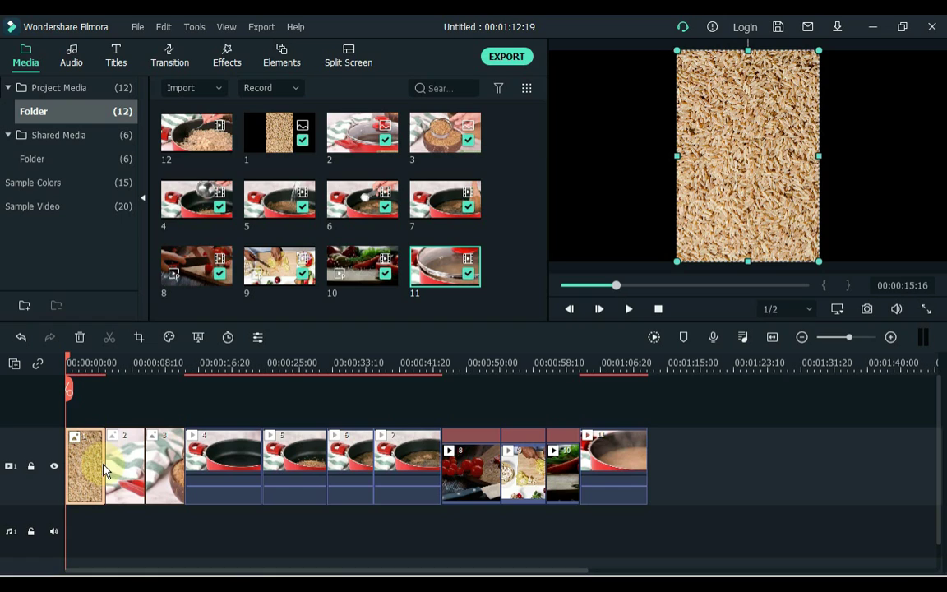
left_click_drag(98, 465, 95, 466)
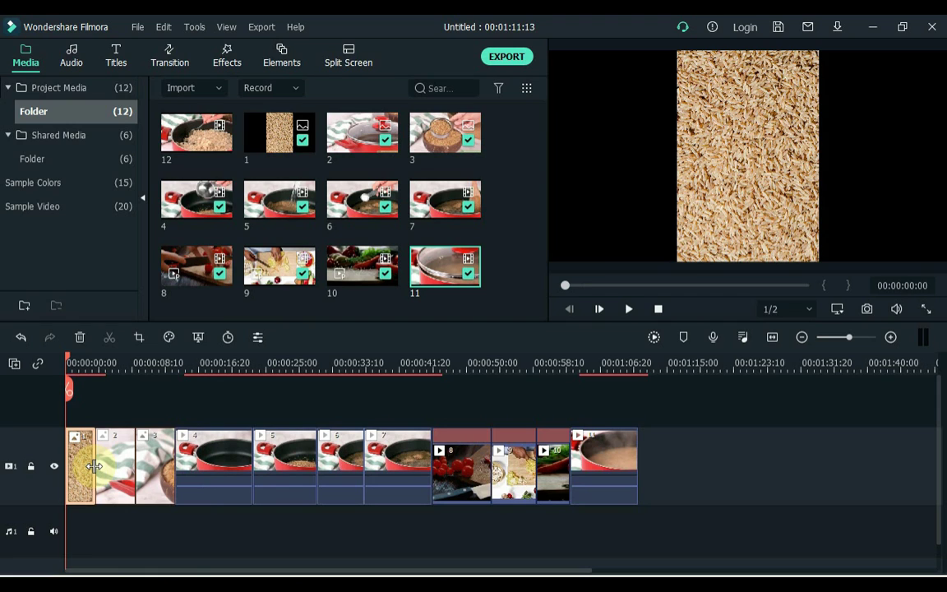
left_click_drag(133, 460, 133, 461)
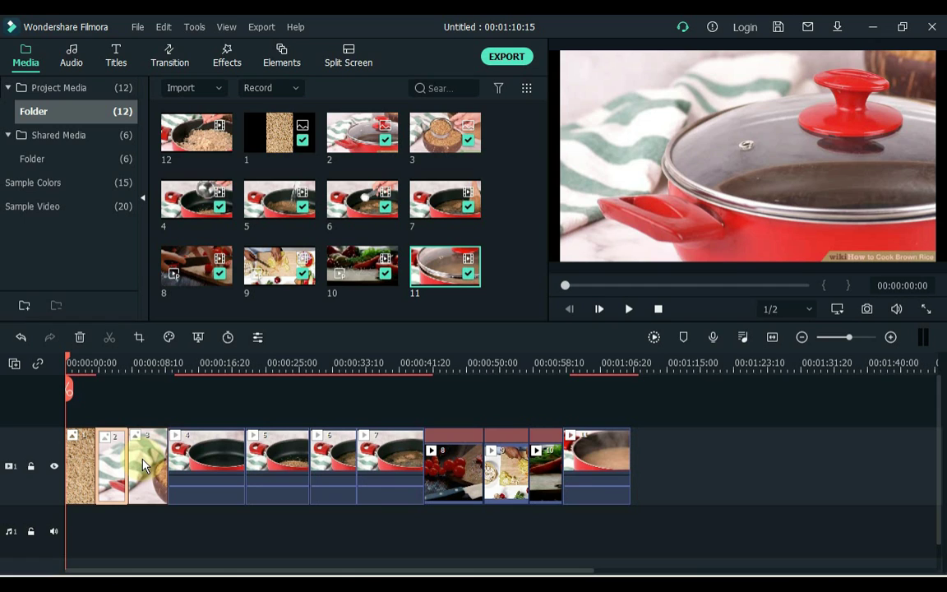
Step: Crop the opening rice image to a 16:9 ratio at 1280 x 720
left_click(80, 465)
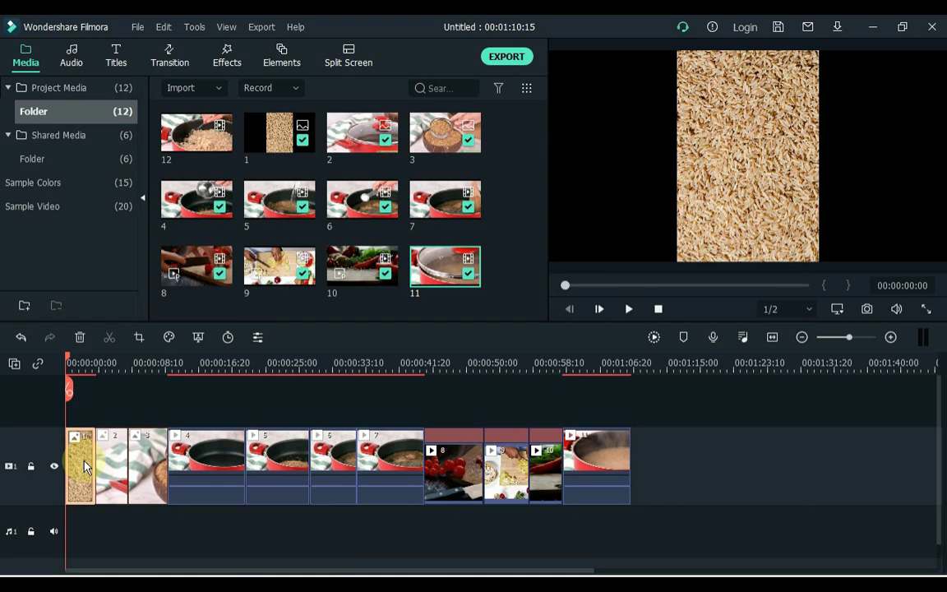
left_click(141, 338)
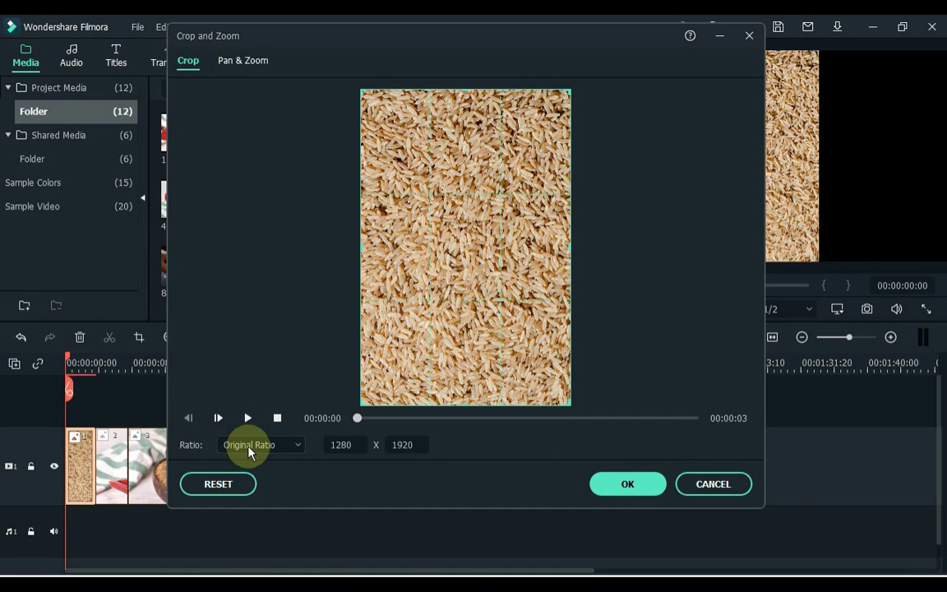
left_click(249, 445)
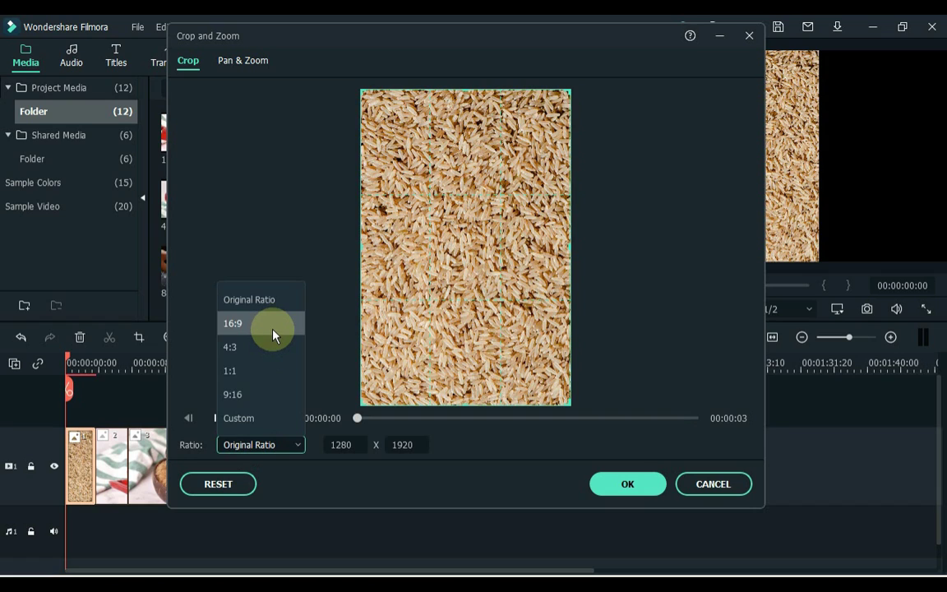
left_click(232, 324)
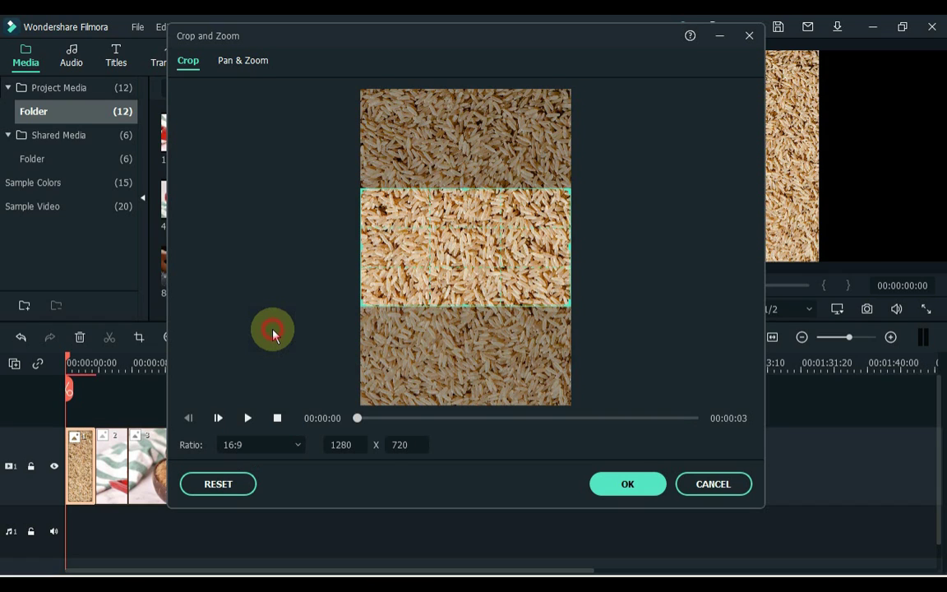
left_click(598, 484)
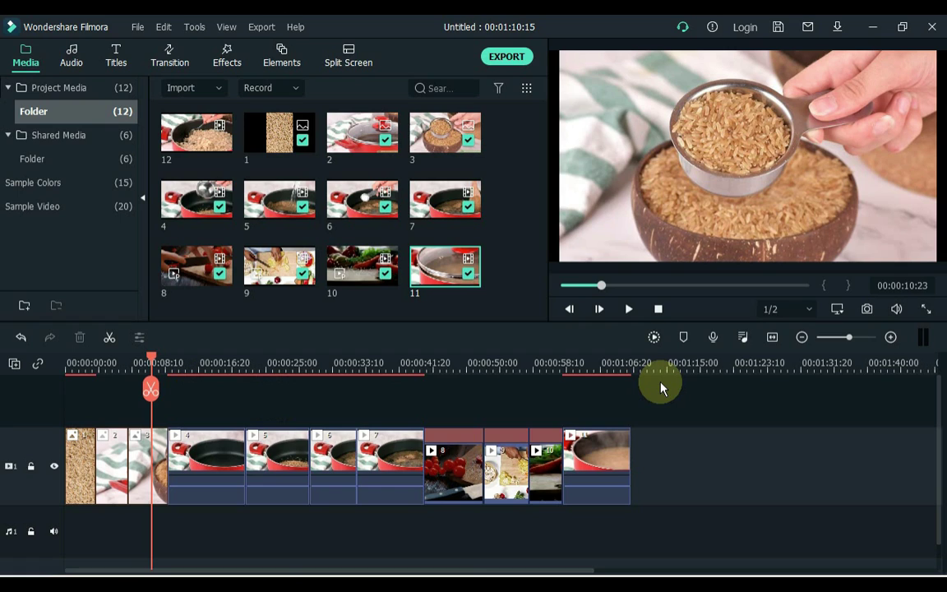
Step: Switch the project to 16:9 widescreen at 1920 x 1080, 30 fps, then scrub to about 25 seconds
left_click(837, 308)
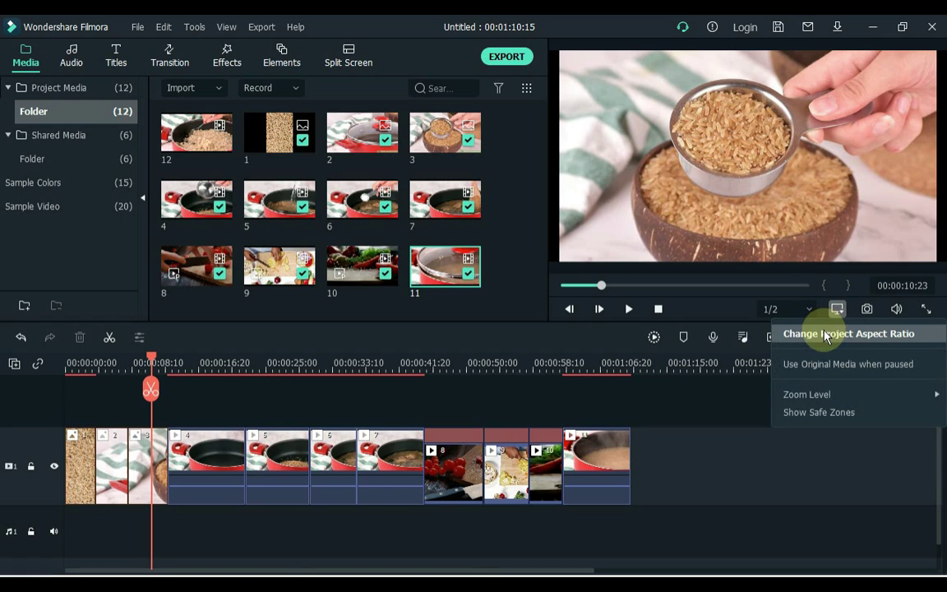
left_click(826, 333)
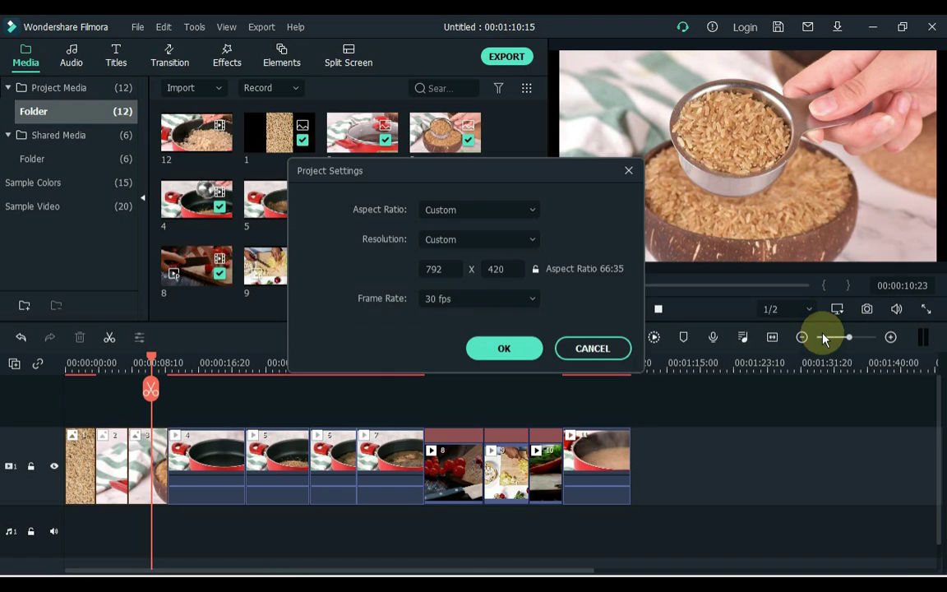
left_click(523, 216)
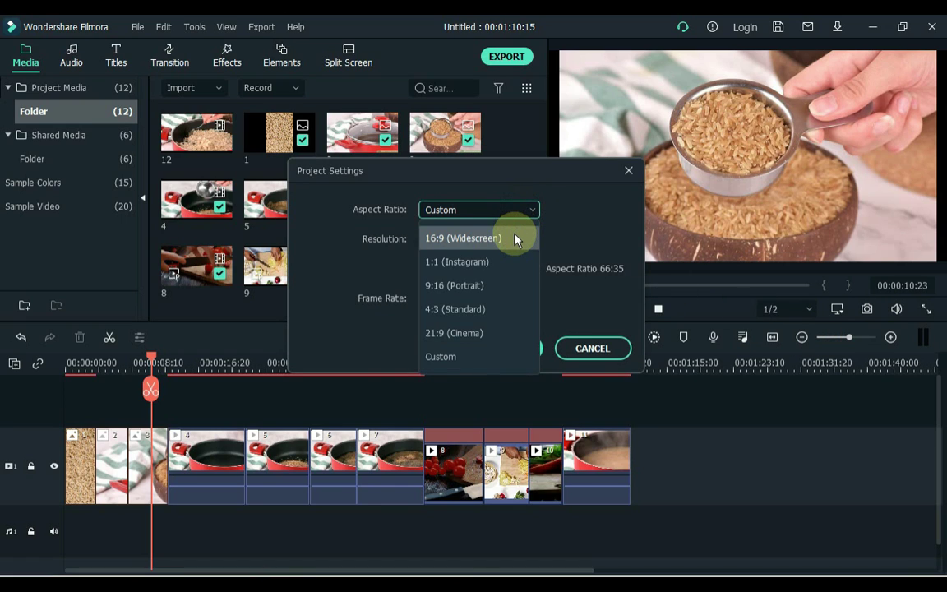
left_click(514, 237)
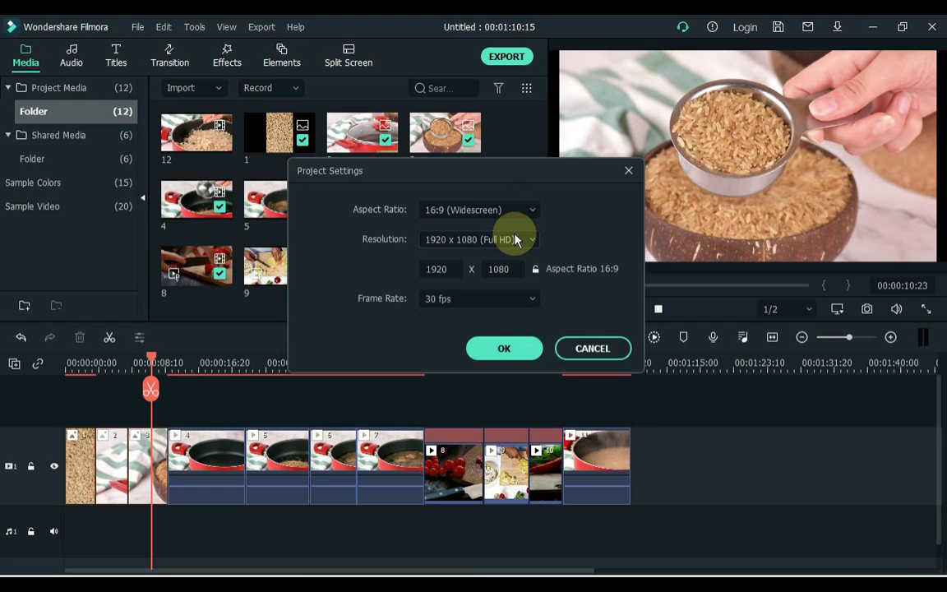
left_click(504, 348)
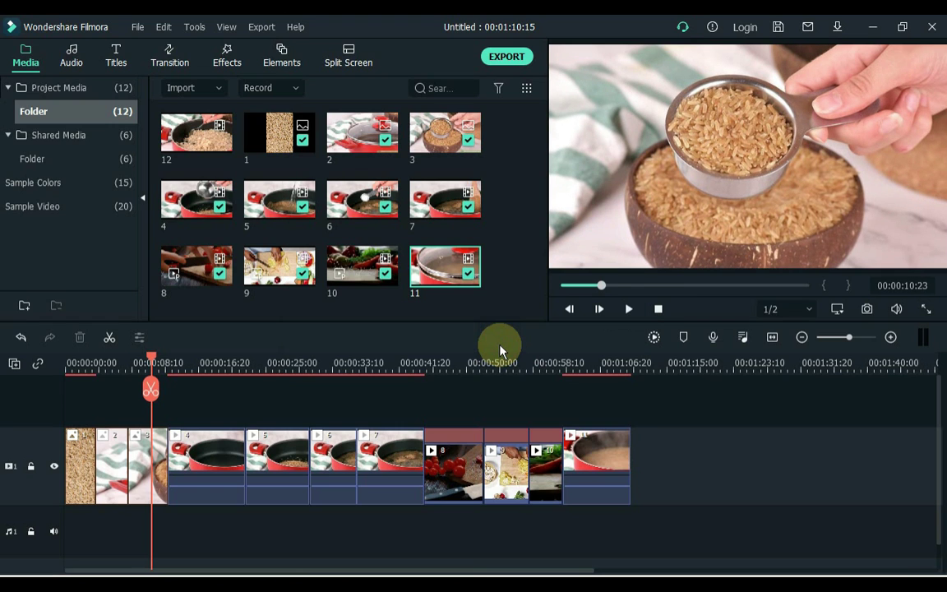
left_click(203, 362)
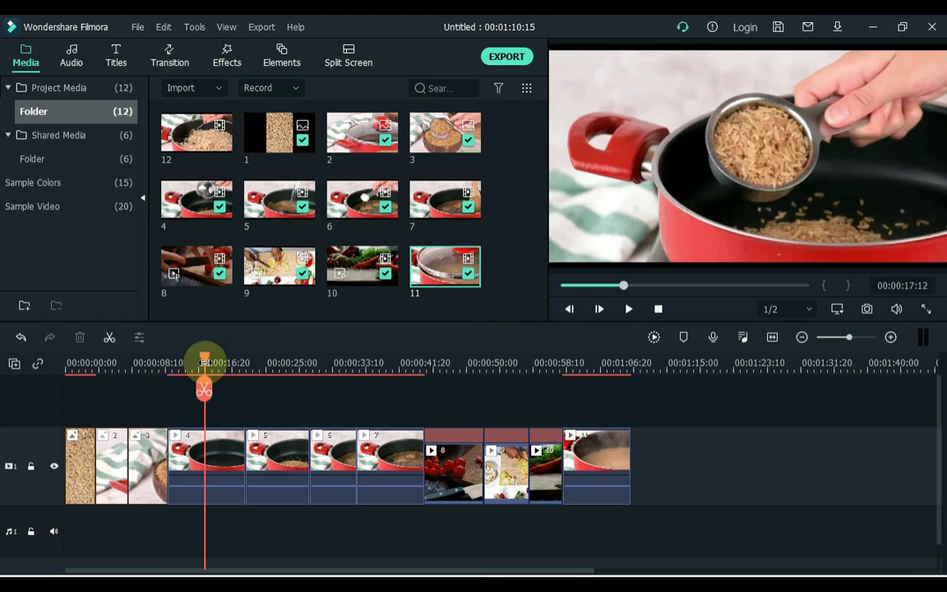
left_click(271, 363)
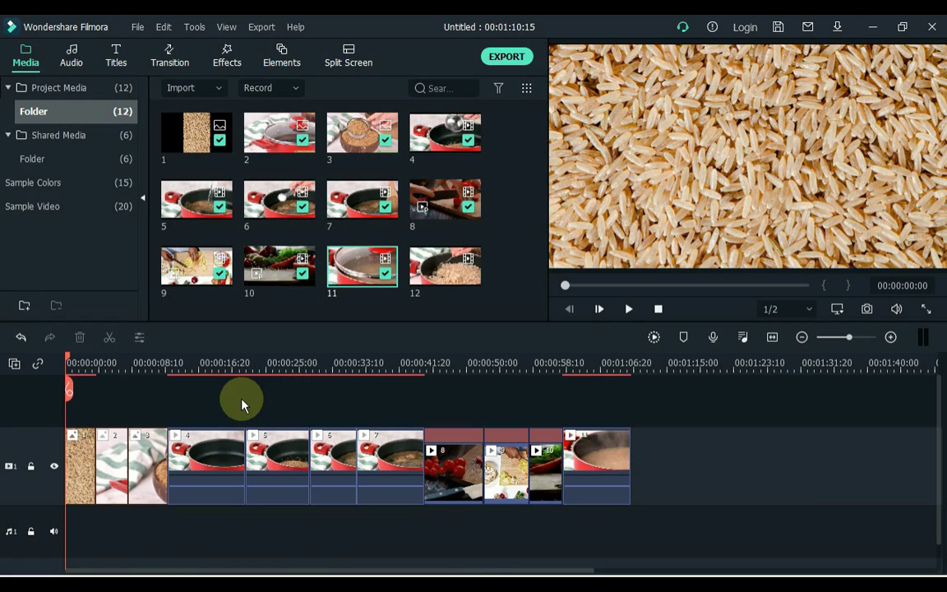
Step: Place the Title 9 template on track 2 at the start of the video
left_click(117, 61)
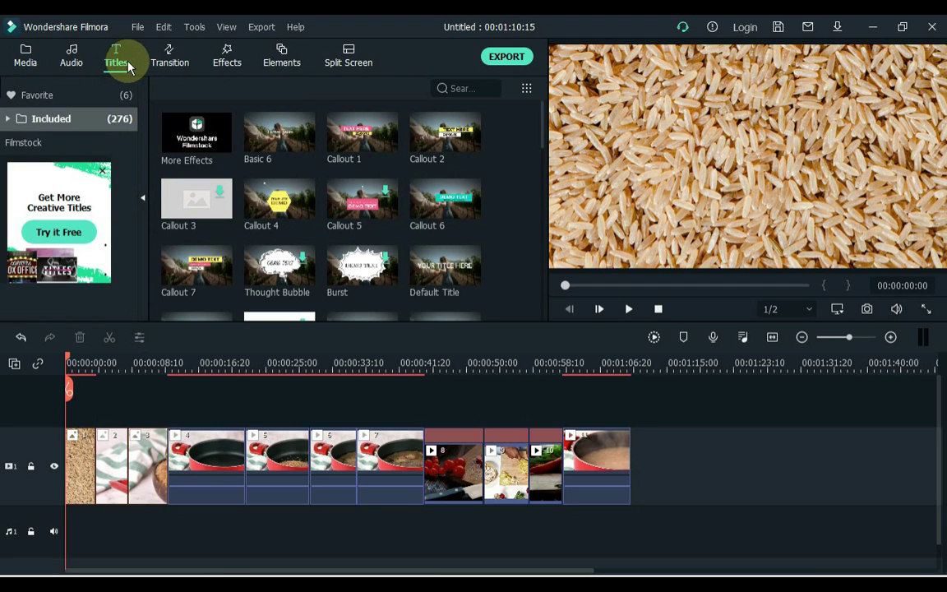
left_click_drag(541, 116, 554, 269)
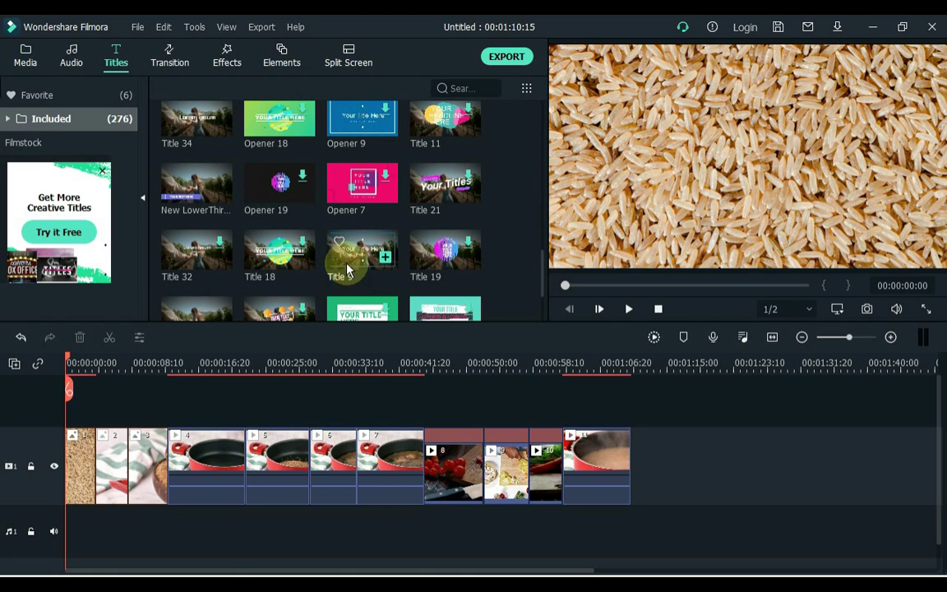
left_click_drag(347, 269, 75, 402)
Step: Trim the title to 00:00:03:24 and play the opening to preview it
left_click_drag(103, 452, 96, 451)
left_click_drag(95, 382, 70, 377)
key("space")
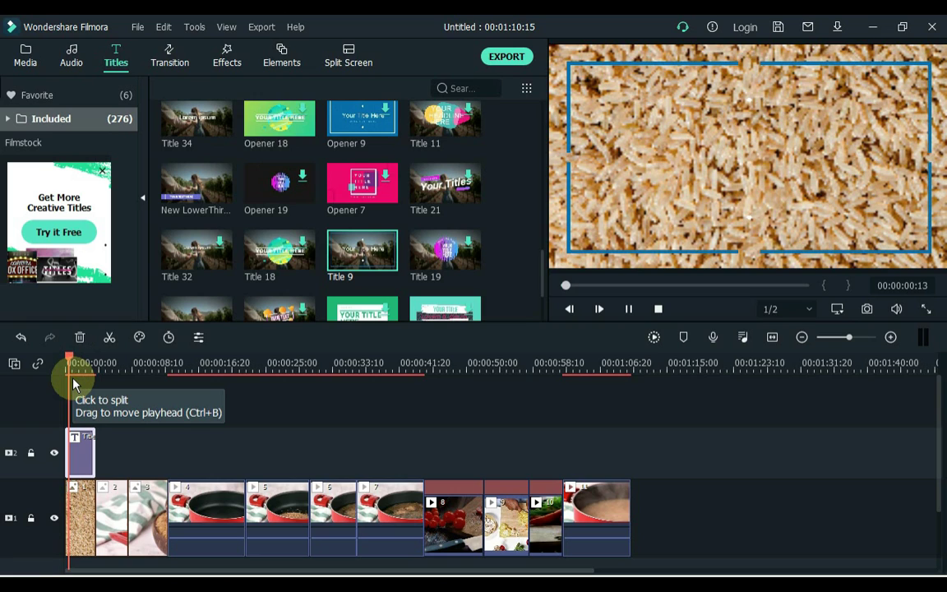
key("space")
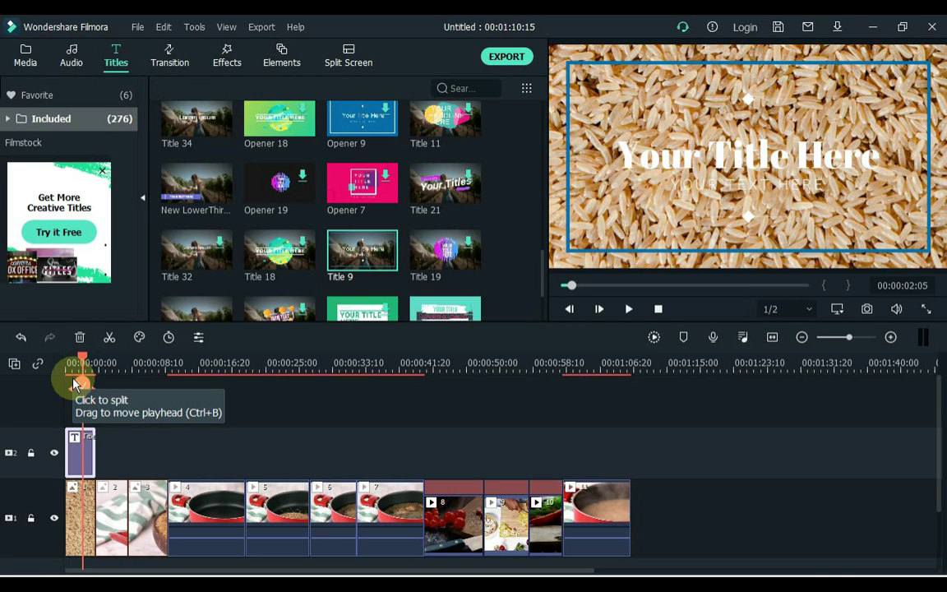
left_click(79, 453)
Step: Remove the subtitle placeholder and change the title to 'How to Cook' / 'Brown Rice' on two lines
double_click(79, 453)
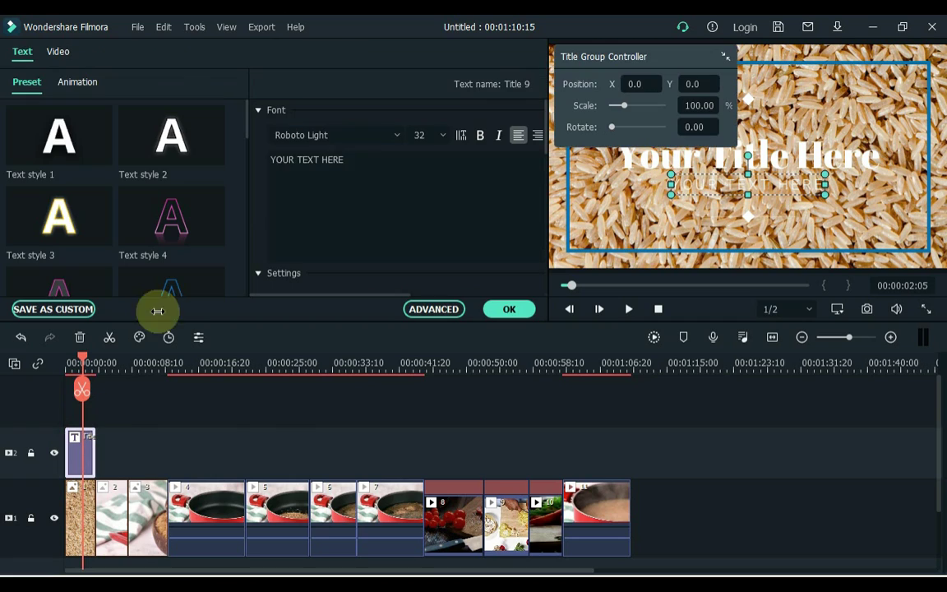
left_click_drag(576, 57, 522, 399)
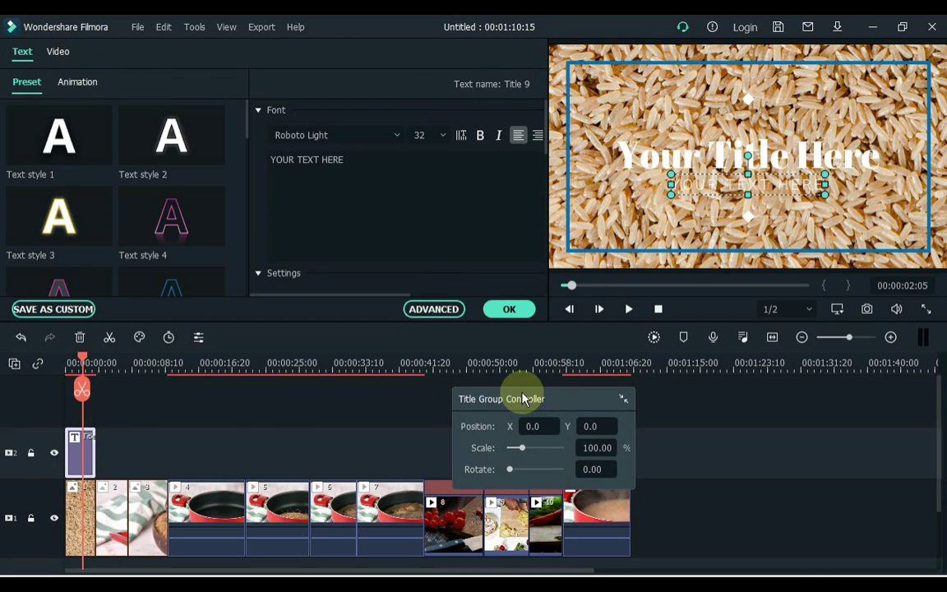
left_click(422, 207)
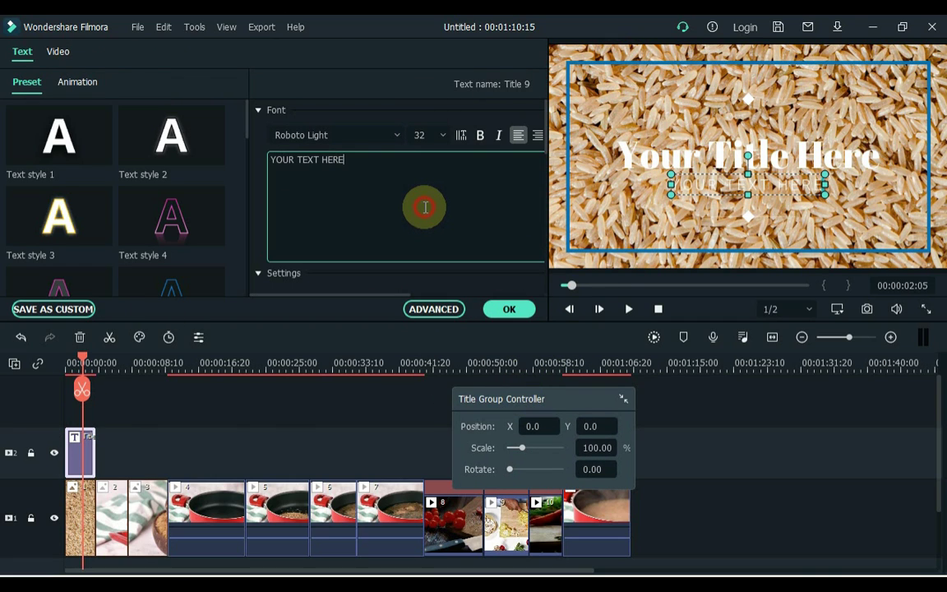
key("BackSpace")
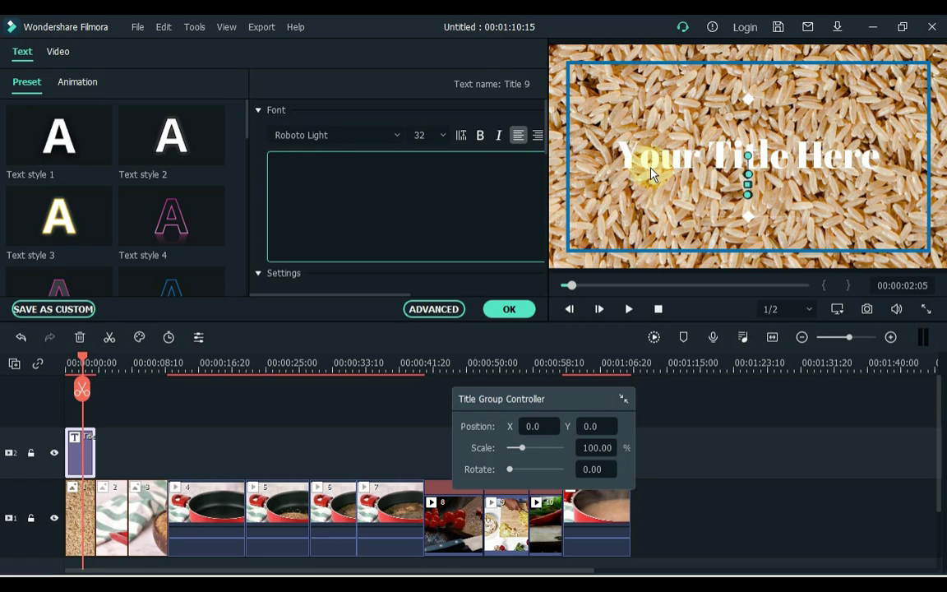
left_click(649, 171)
left_click(402, 178)
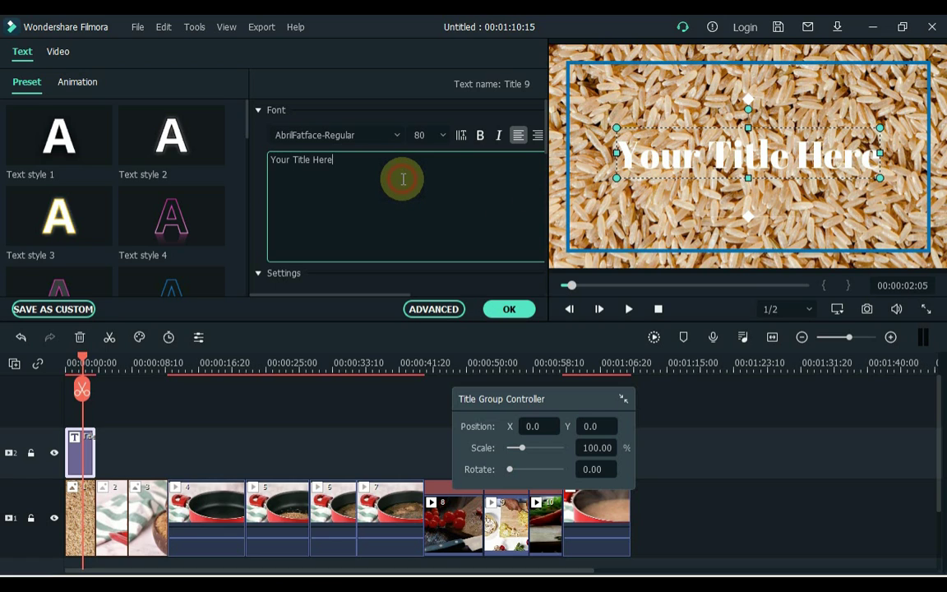
key("BackSpace")
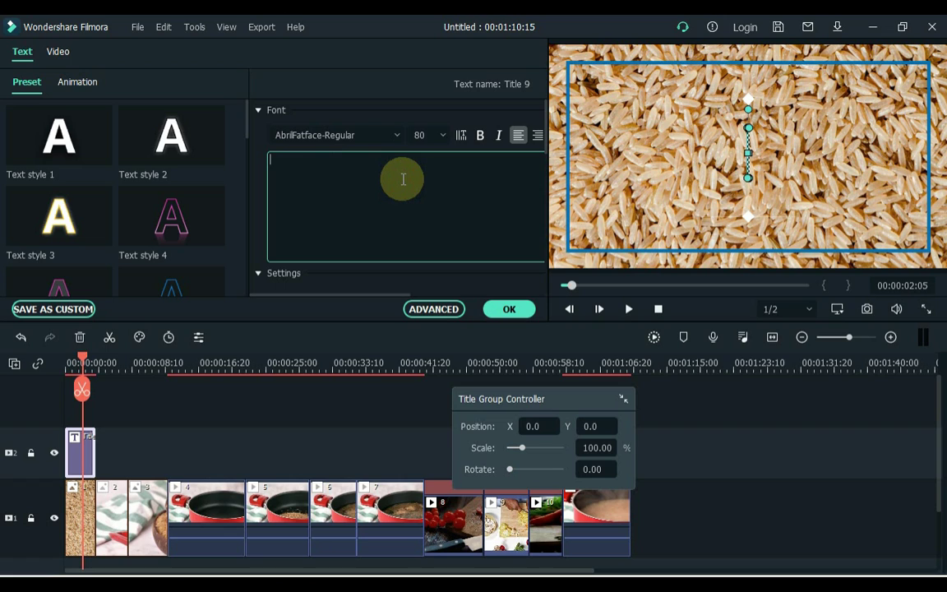
type("How to Cook")
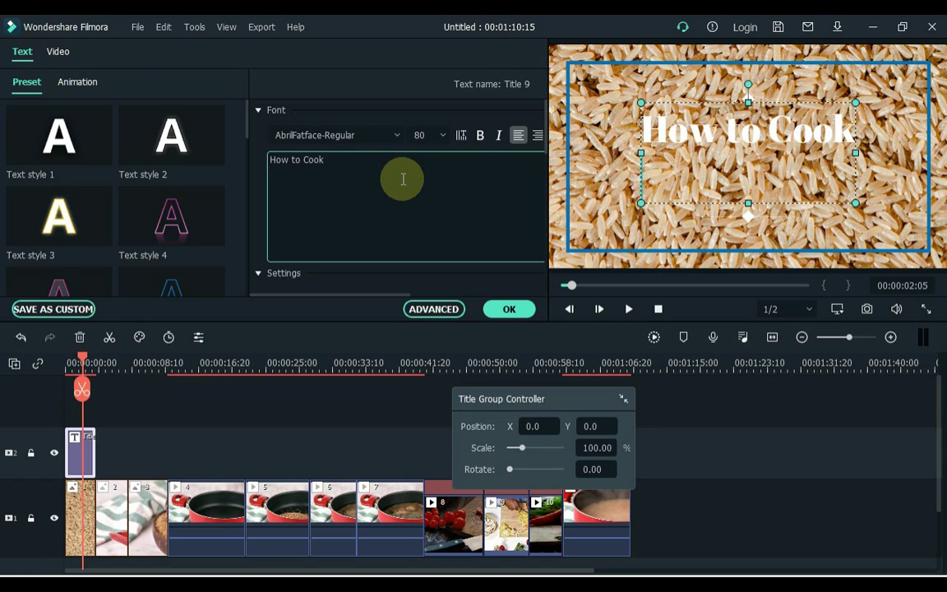
key("Return")
type("Brown Rice")
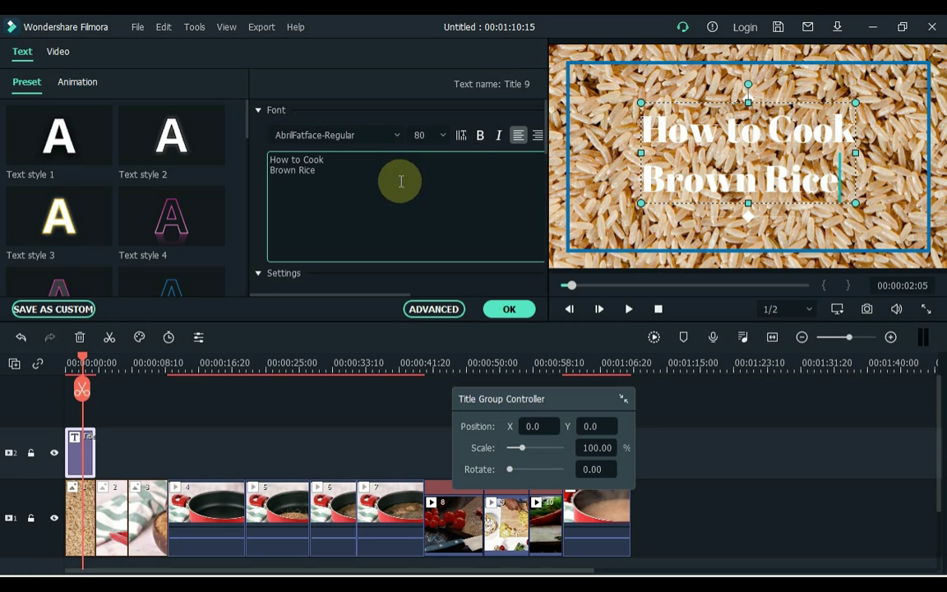
Step: Centre-align the title and apply Text style 18
left_click_drag(351, 294, 415, 306)
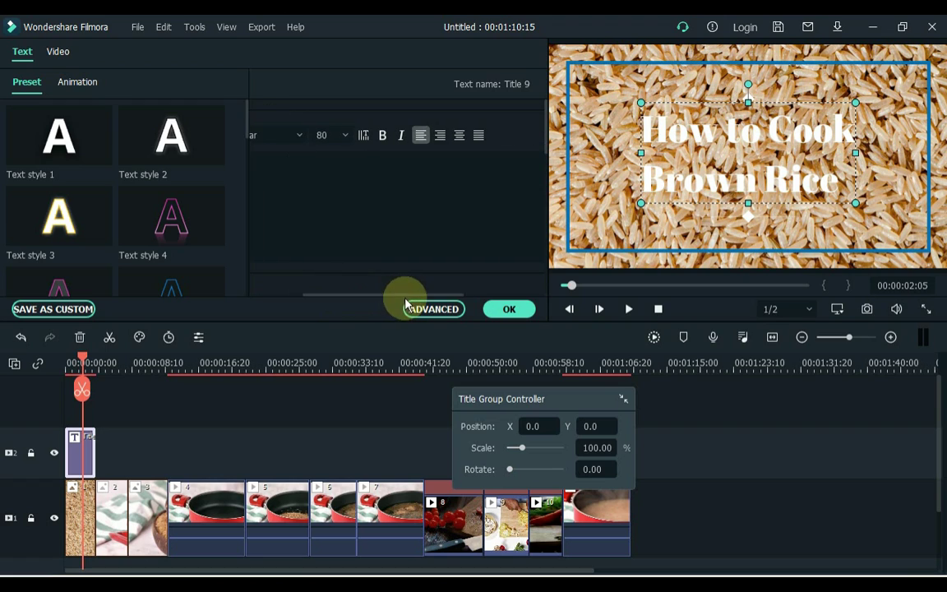
left_click(456, 137)
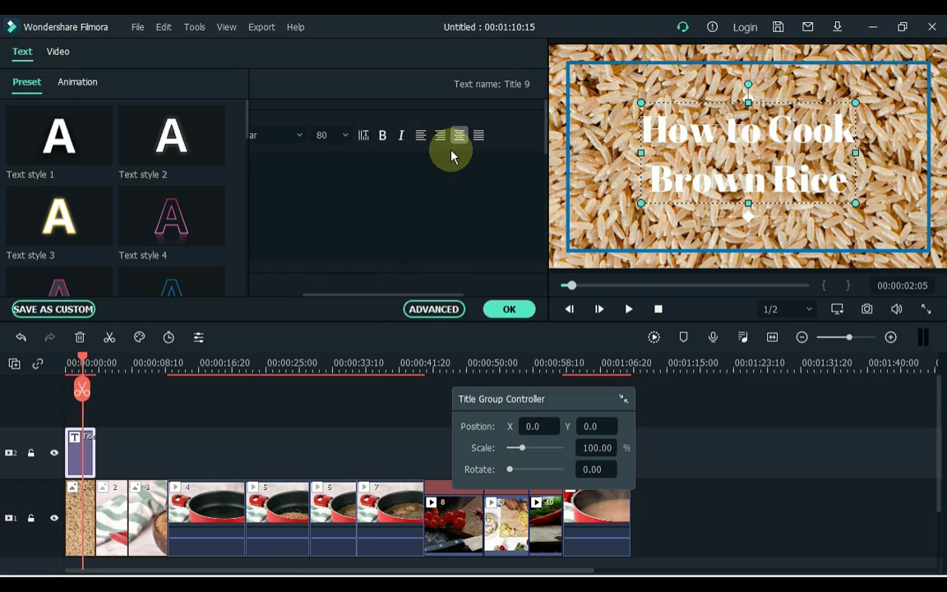
left_click_drag(366, 298, 267, 306)
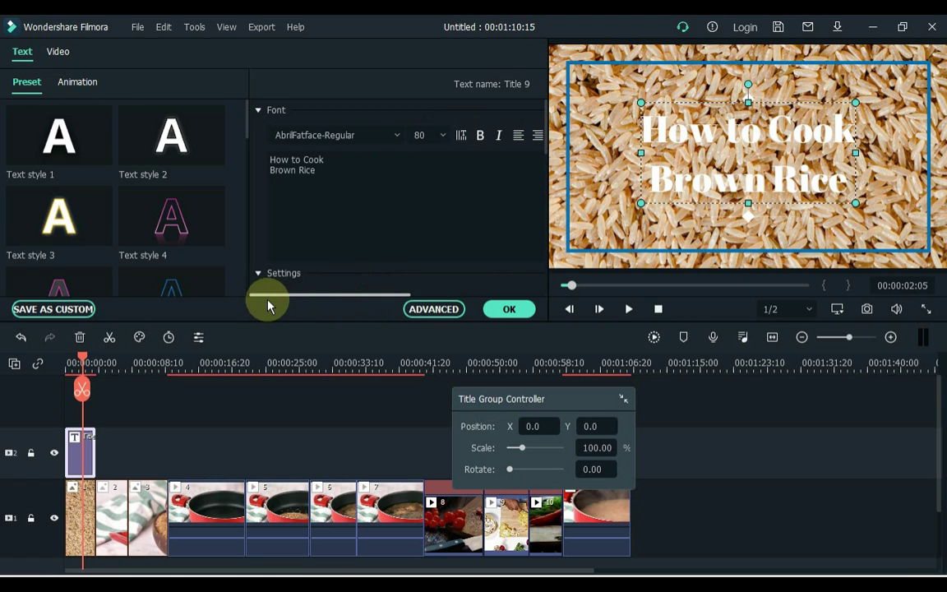
left_click(205, 151)
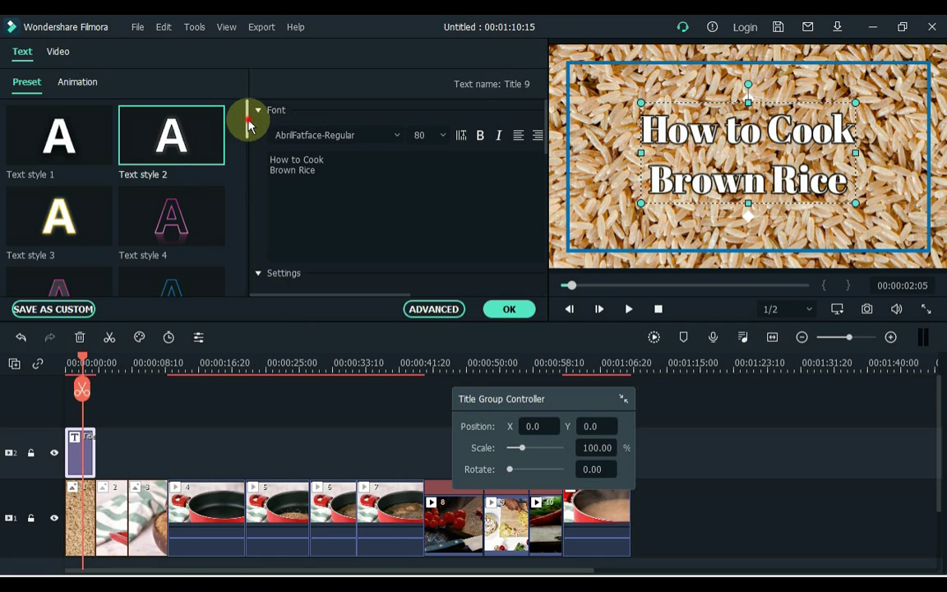
left_click_drag(248, 121, 249, 238)
left_click(197, 205)
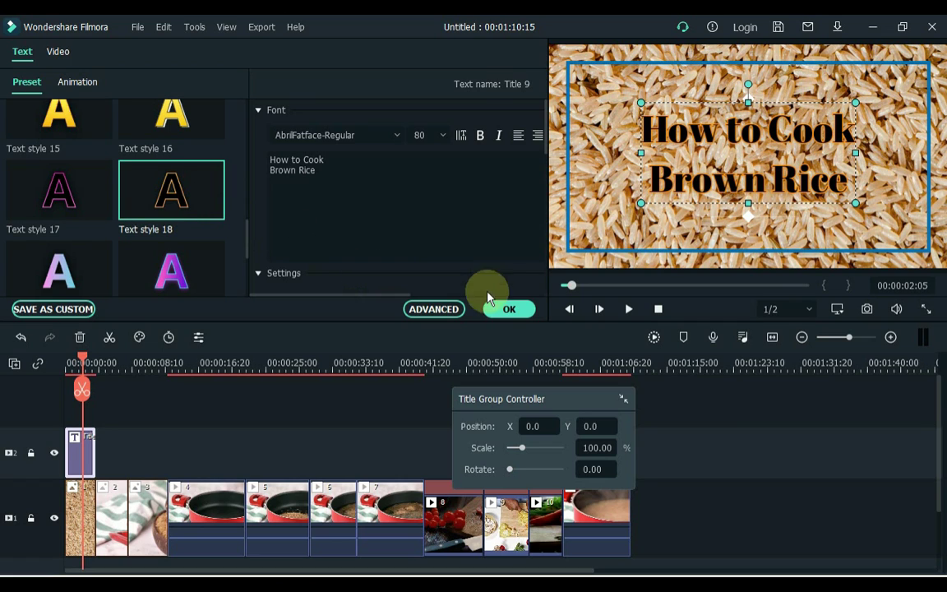
left_click(511, 311)
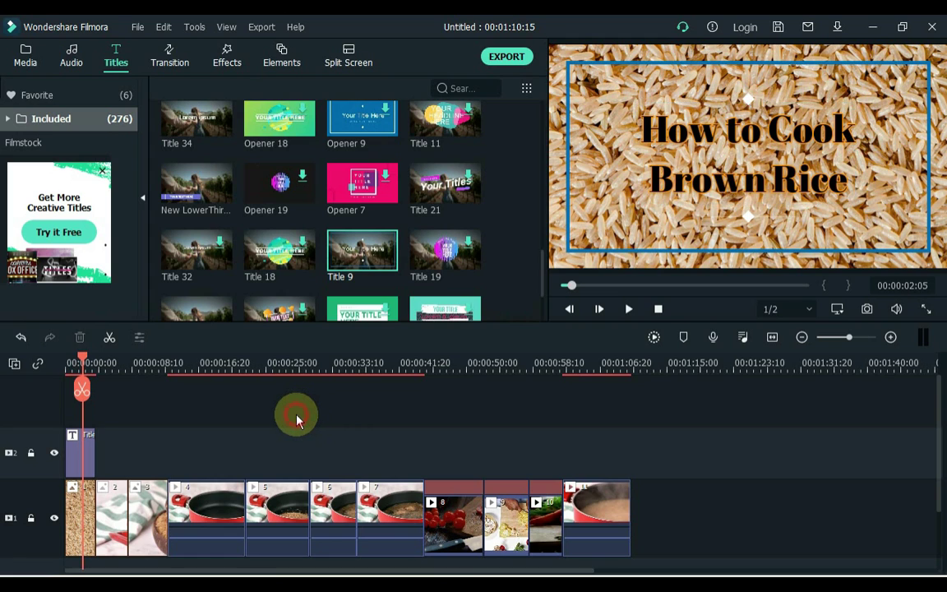
Step: Play to the red pot clip and add a Default Title on track 2 after the opening title
key("space")
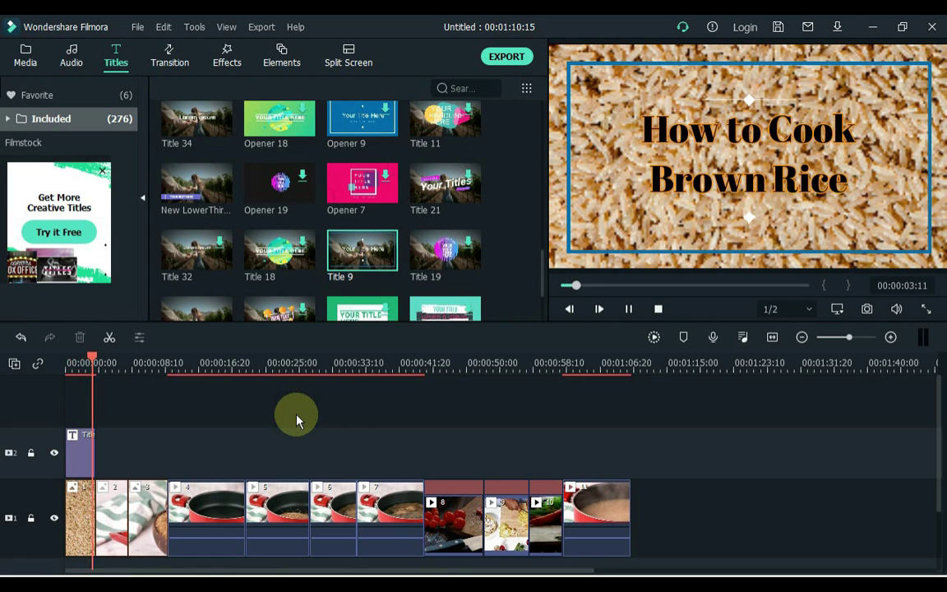
key("space")
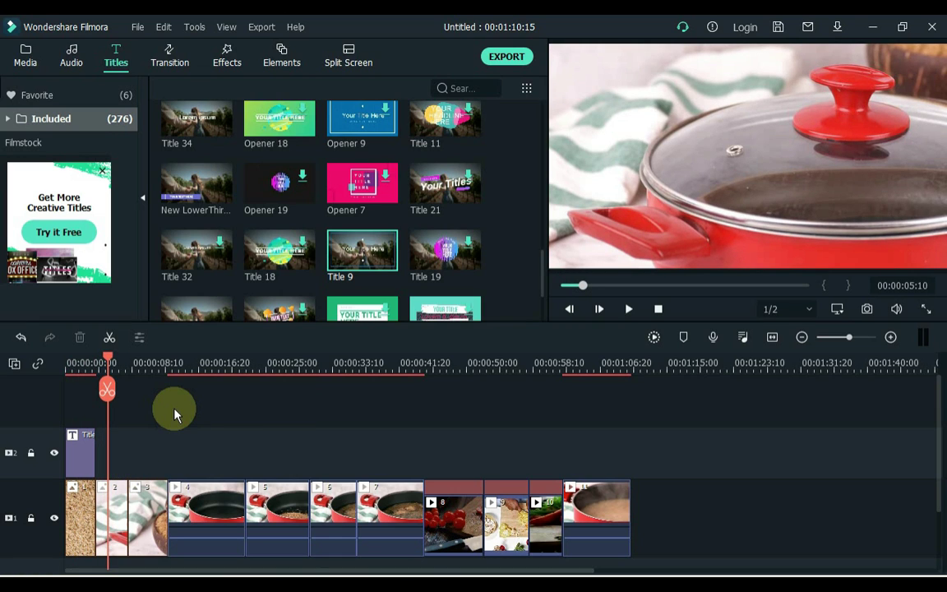
scroll(416, 226, "up", 10)
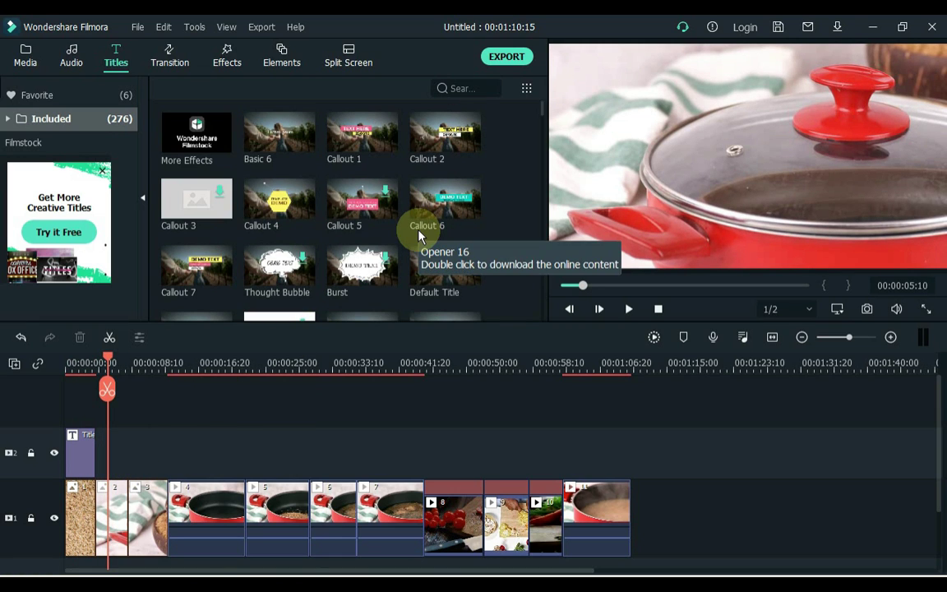
mouse_move(455, 216)
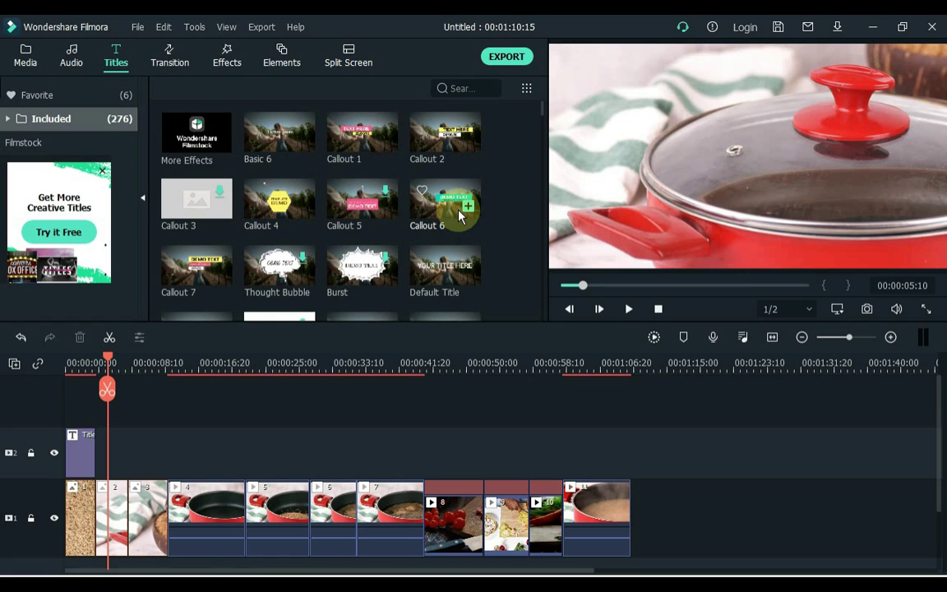
mouse_move(451, 280)
left_click_drag(441, 279, 123, 450)
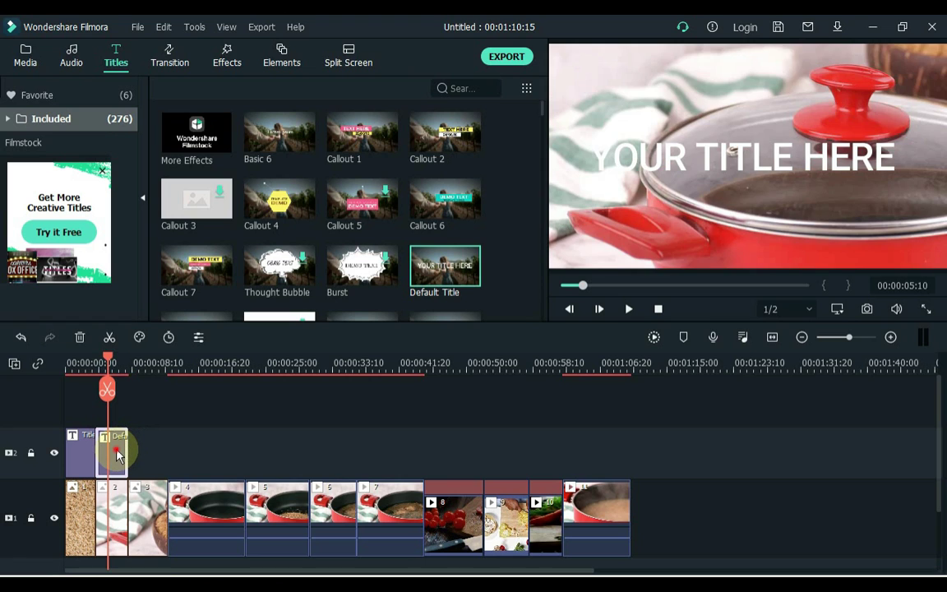
Step: Set the Default Title's font size to 32
double_click(116, 454)
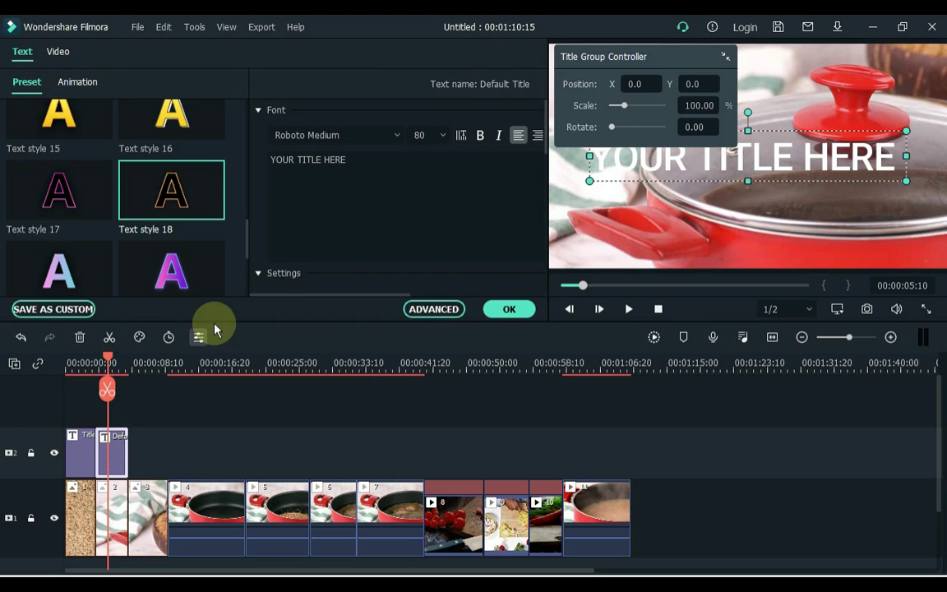
left_click_drag(628, 56, 662, 411)
left_click(373, 168)
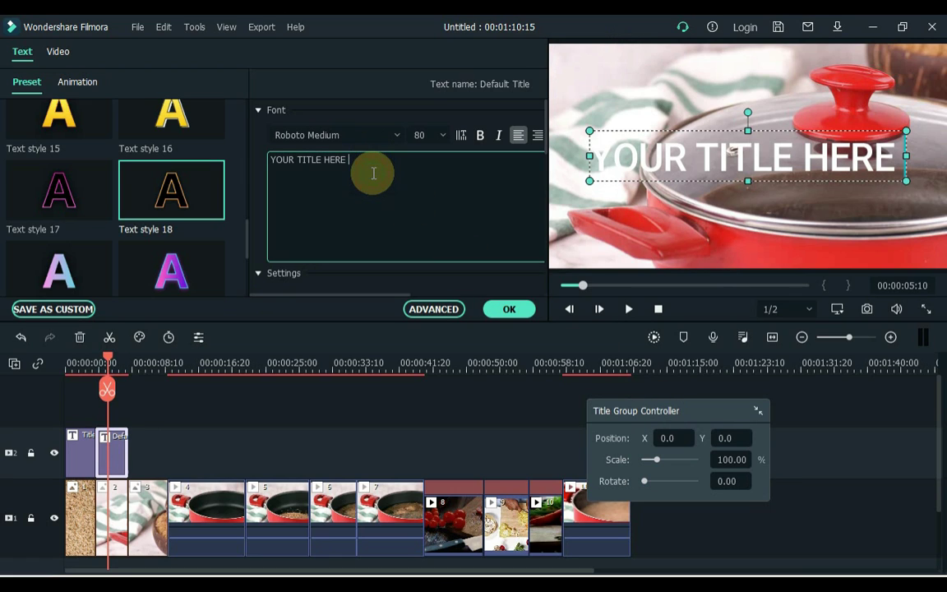
left_click(443, 136)
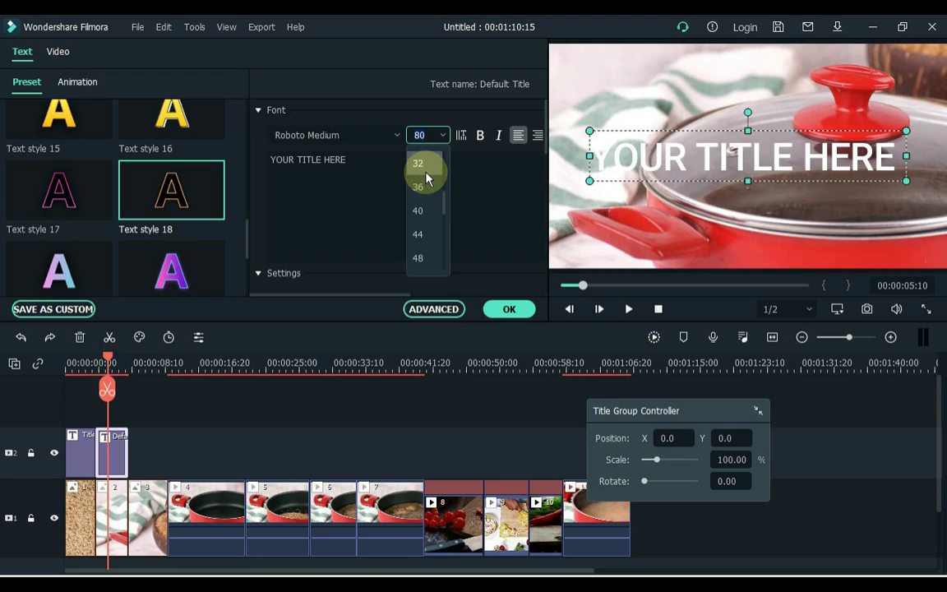
left_click(418, 165)
Step: Replace the placeholder with the three paragraphs starting 'Select a large saucepan with a tight fitting lid.'
left_click(408, 170)
key("ctrl+a")
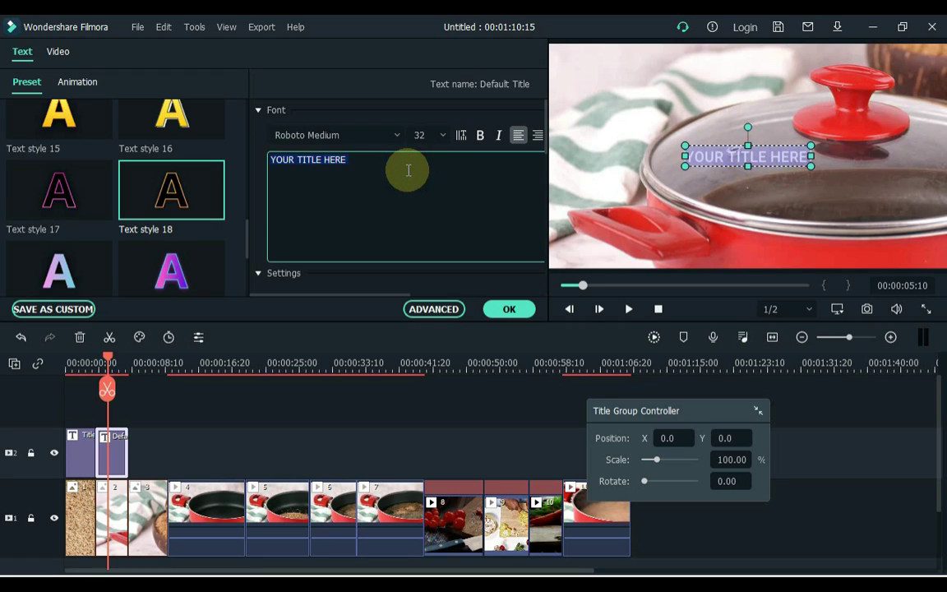
key("BackSpace")
type("S")
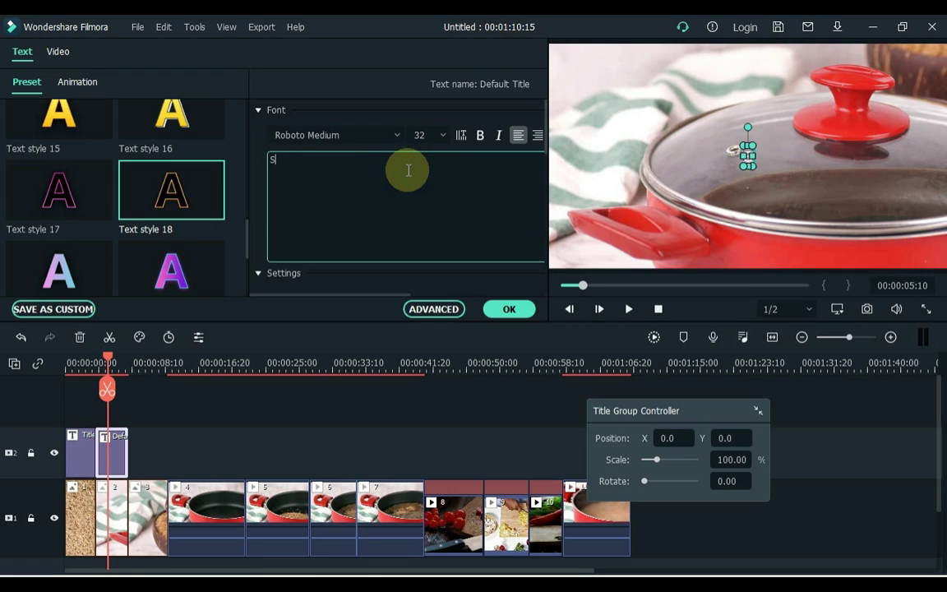
type("elect a large saucepan with a t")
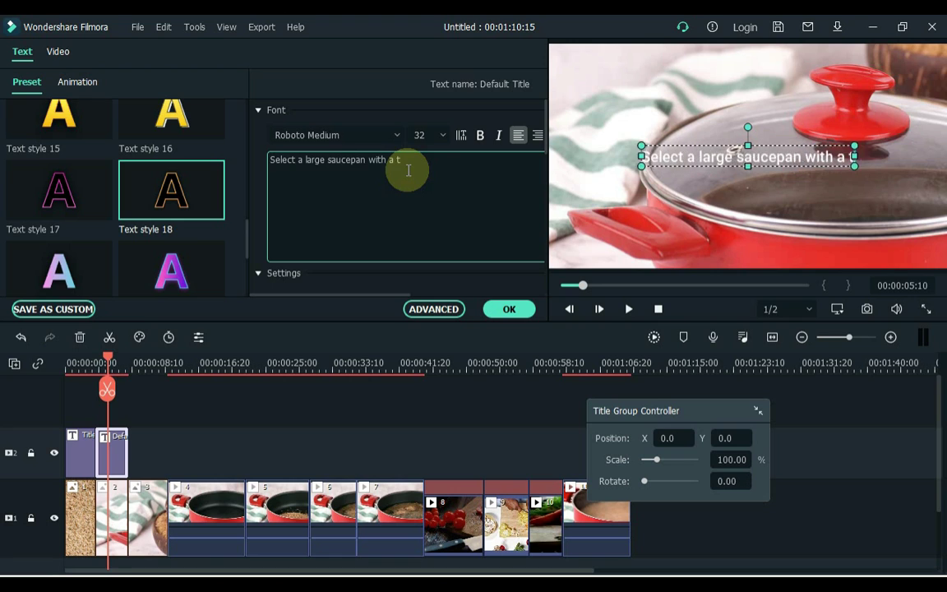
type("ight fitting lid.")
key("Return")
type("A large saucepan is better for cooking rice th")
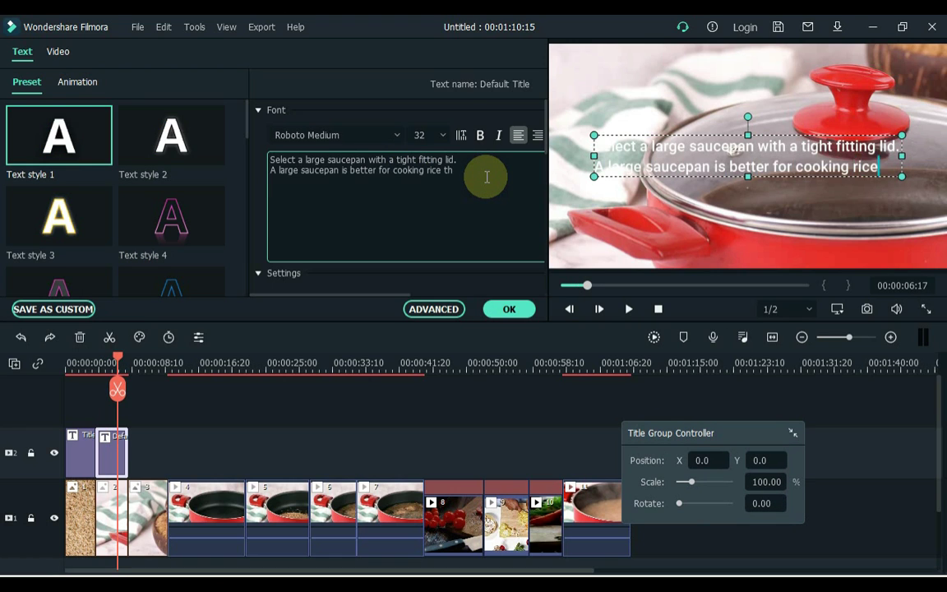
type("an a smaller one as it has a greater coo")
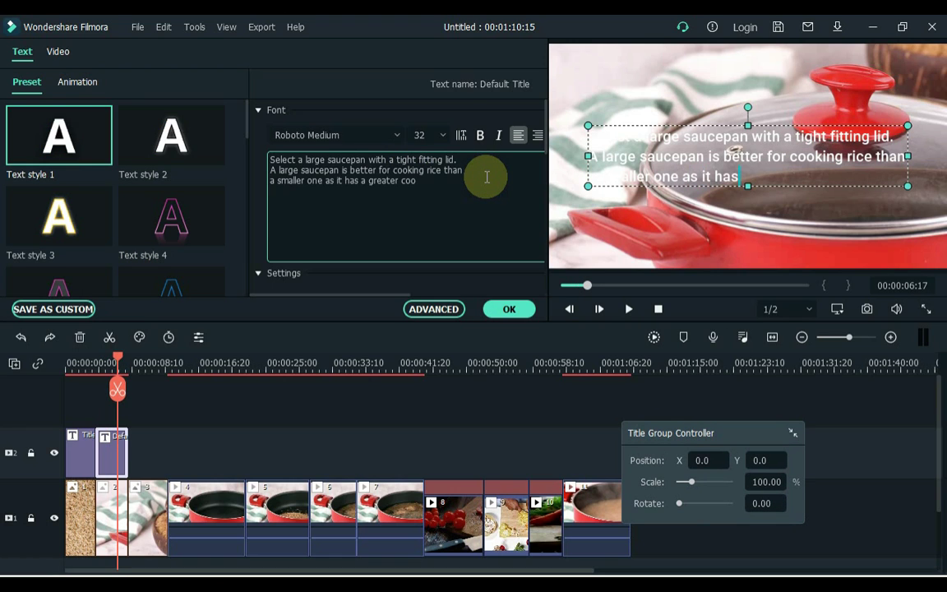
type("king surface.")
key("Return")
key("Return")
type("This")
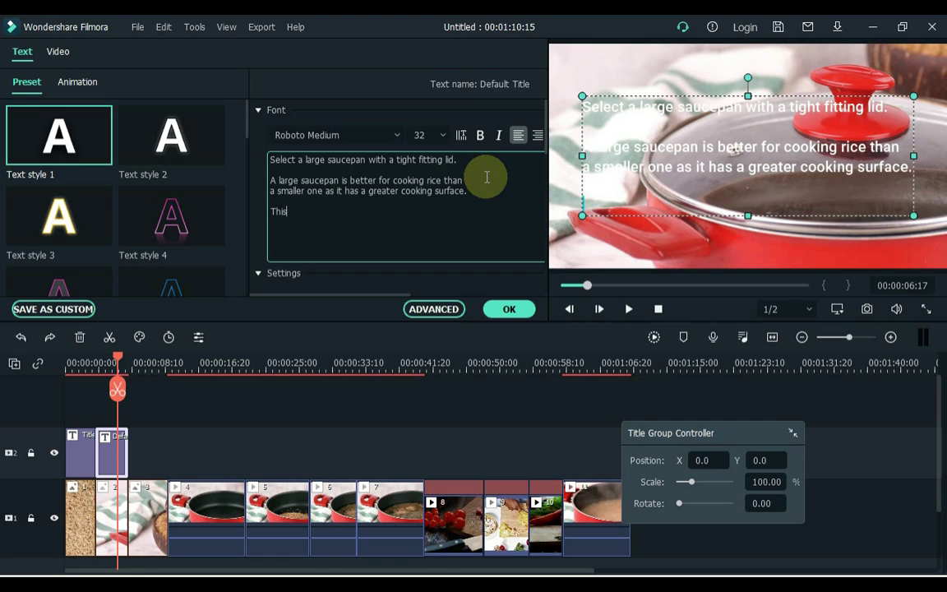
type(" allows the water in the saucepan")
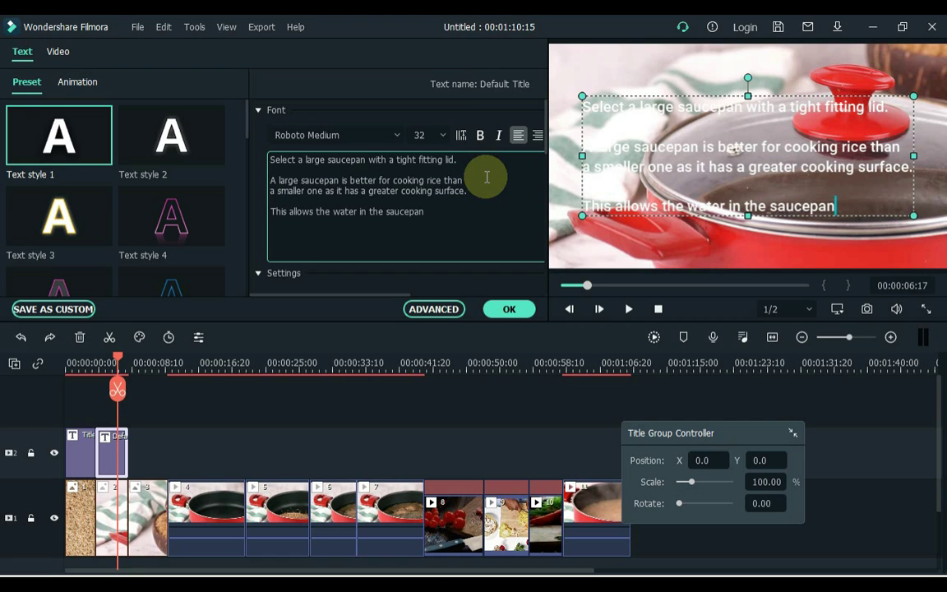
type(" more evenly")
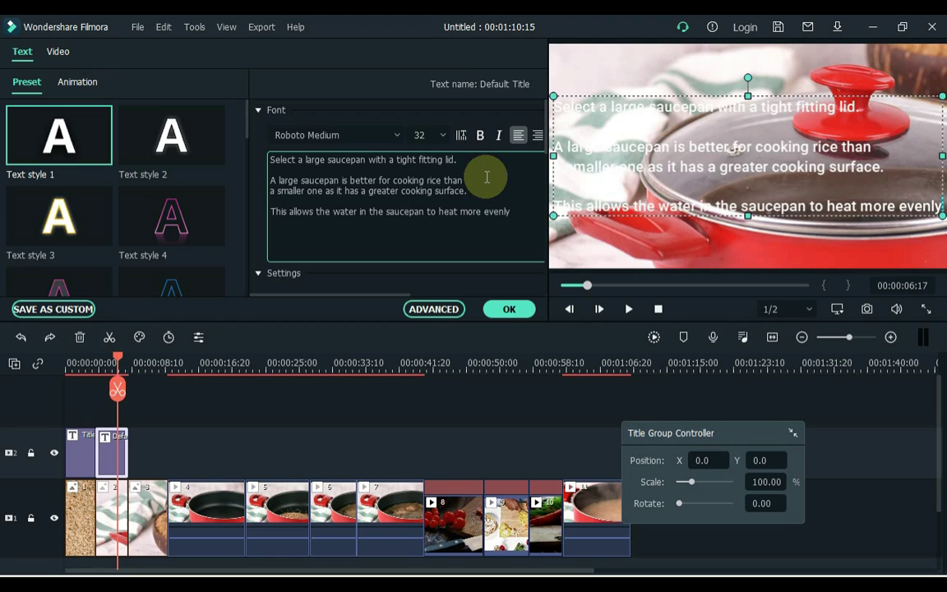
key("BackSpace")
key("BackSpace")
key("BackSpace")
key("BackSpace")
key("BackSpace")
type("venly, leading to")
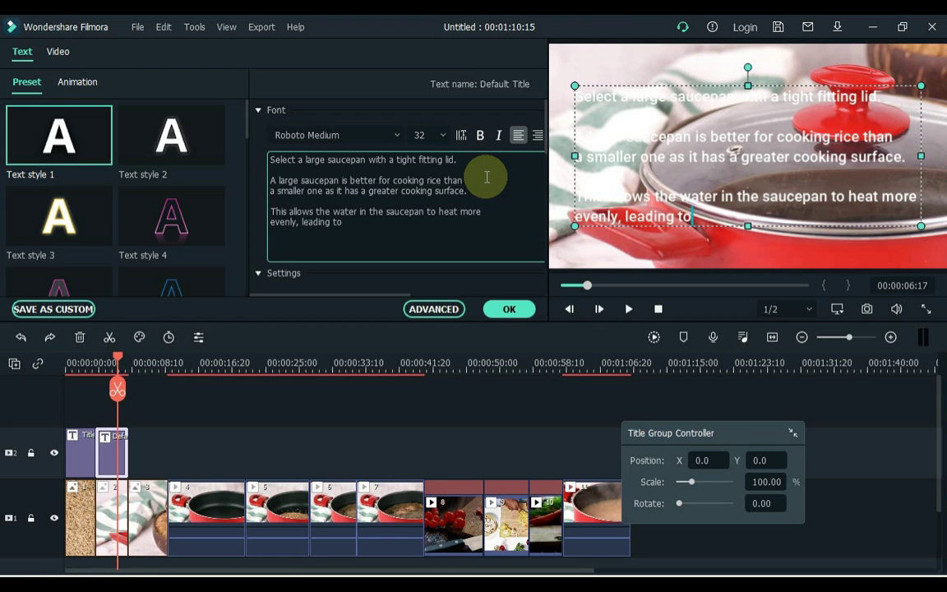
type(" a greater level of constency in the cooked rice.")
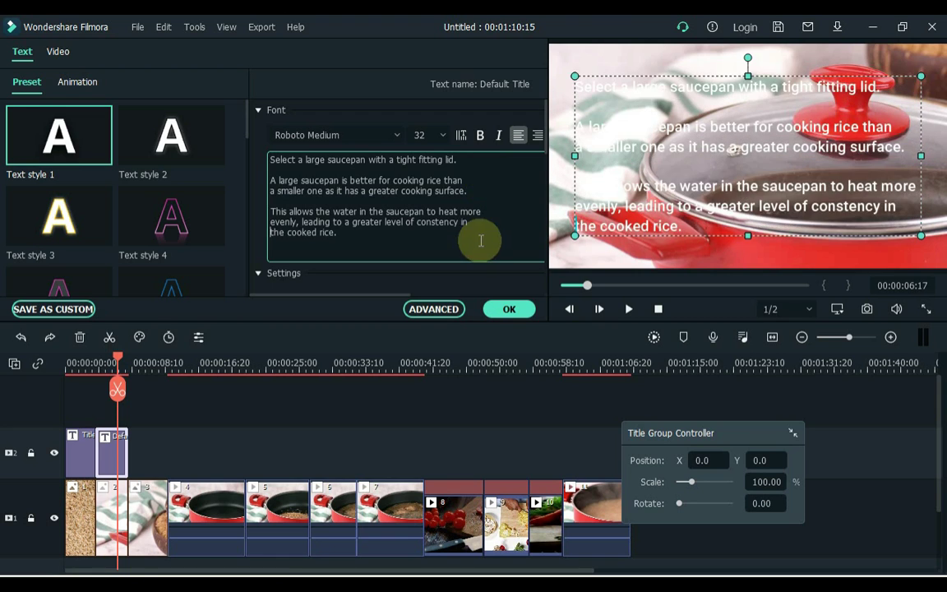
Step: Bold the saucepan caption, apply preset Text style 2 and the Doomo Design animation, and confirm
left_click(480, 136)
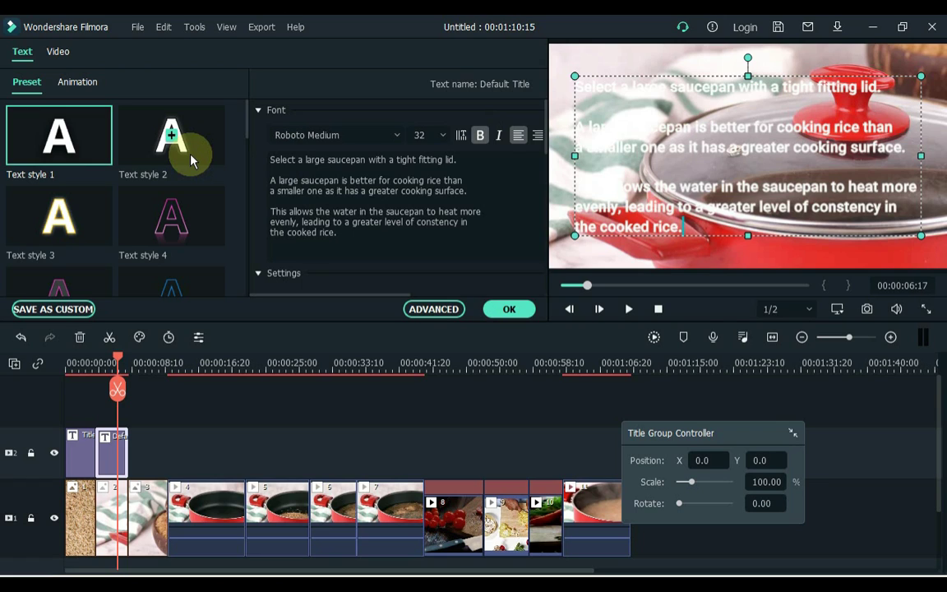
left_click(171, 138)
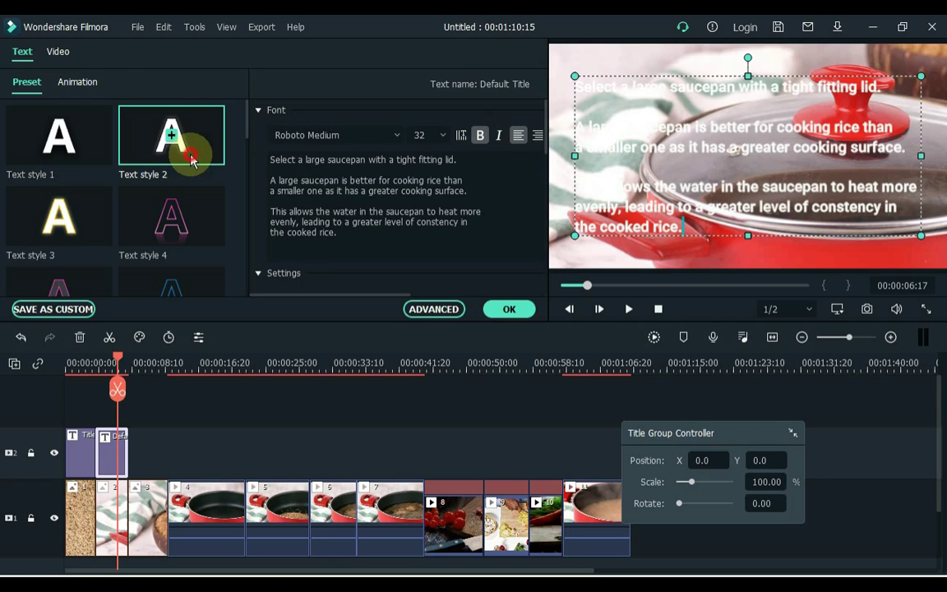
left_click(87, 84)
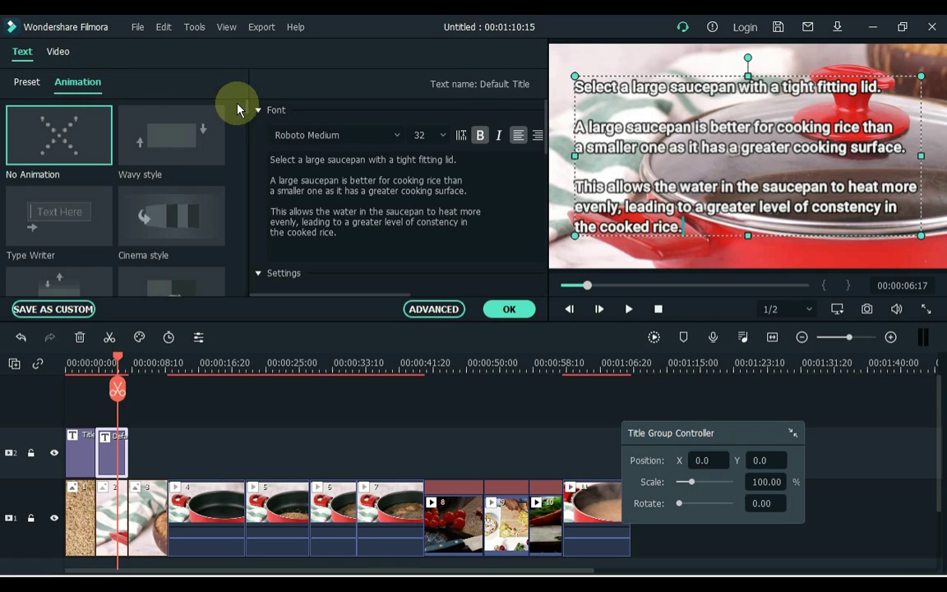
left_click_drag(249, 115, 251, 121)
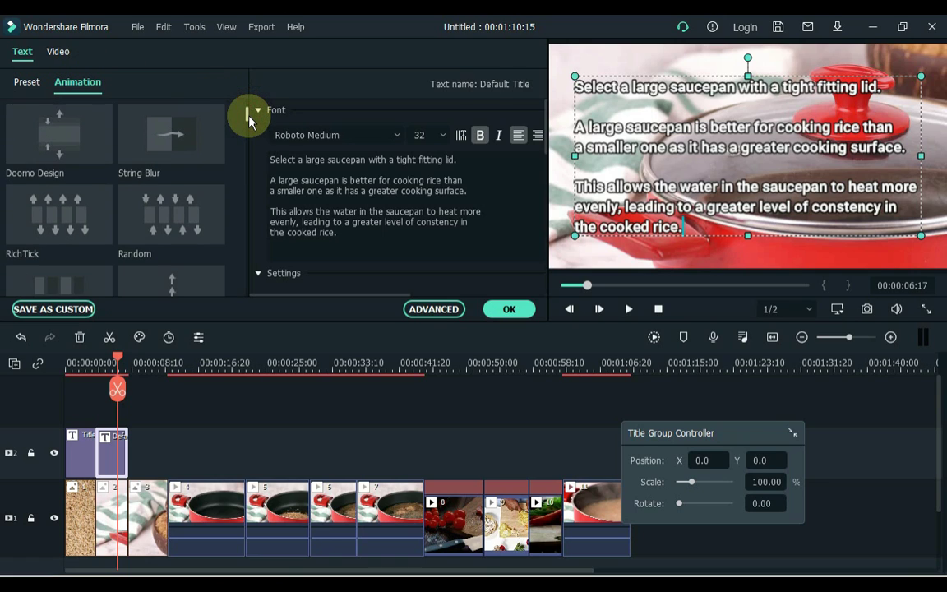
left_click(72, 161)
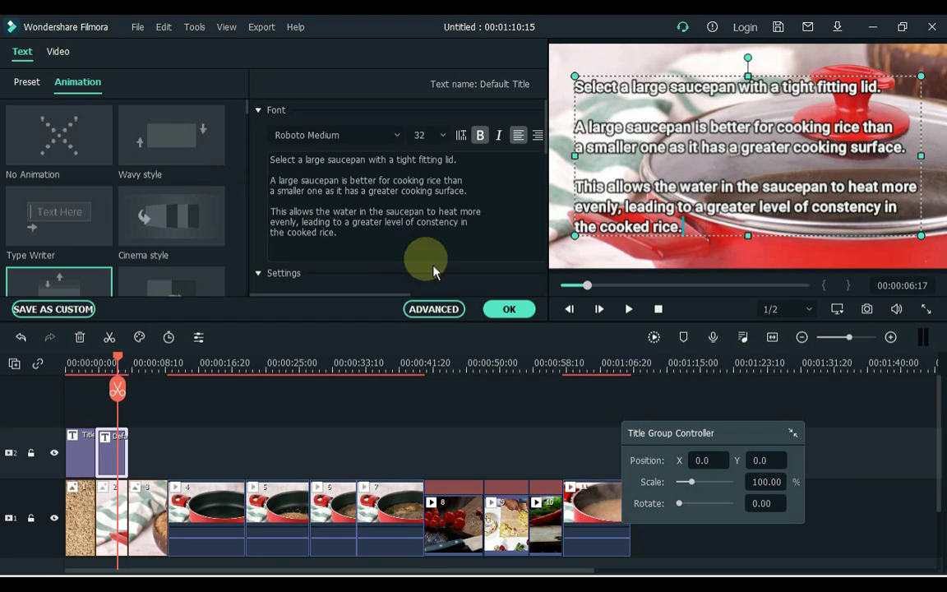
left_click(500, 310)
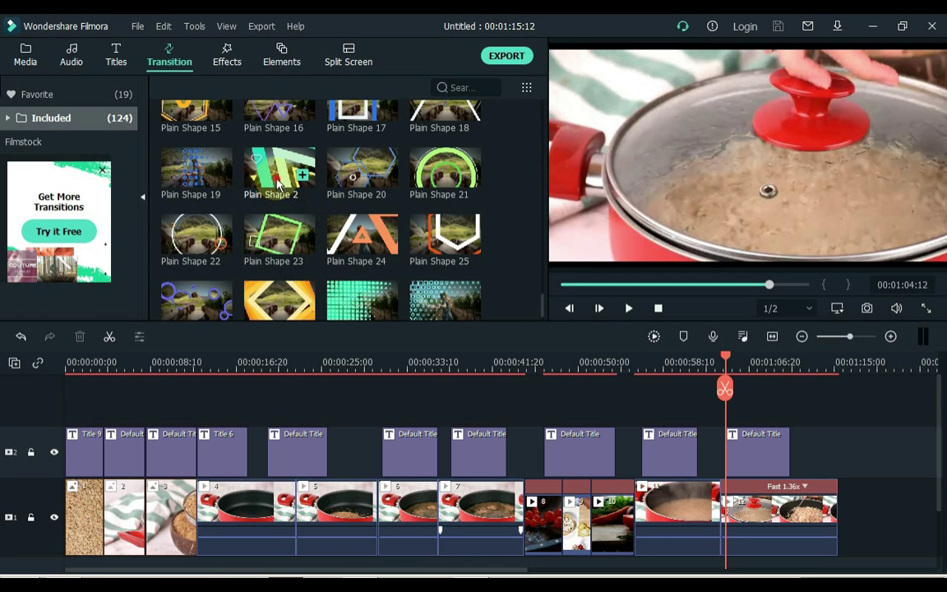
Step: Place Plain Shape 2, Cross Merge and Evaporate 2 between clips 1-2, 2-3 and 3-4
left_click_drag(278, 184, 103, 508)
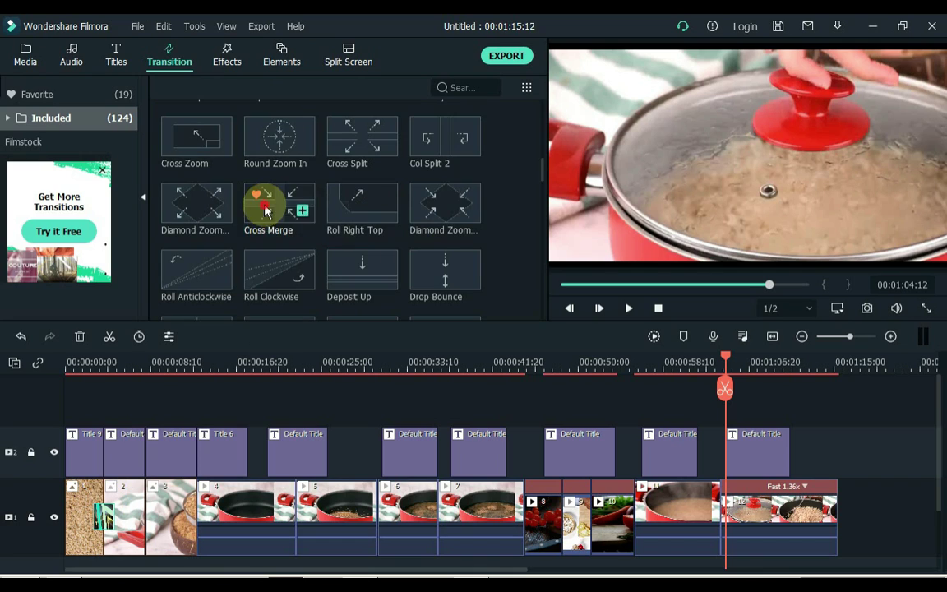
left_click_drag(279, 203, 148, 503)
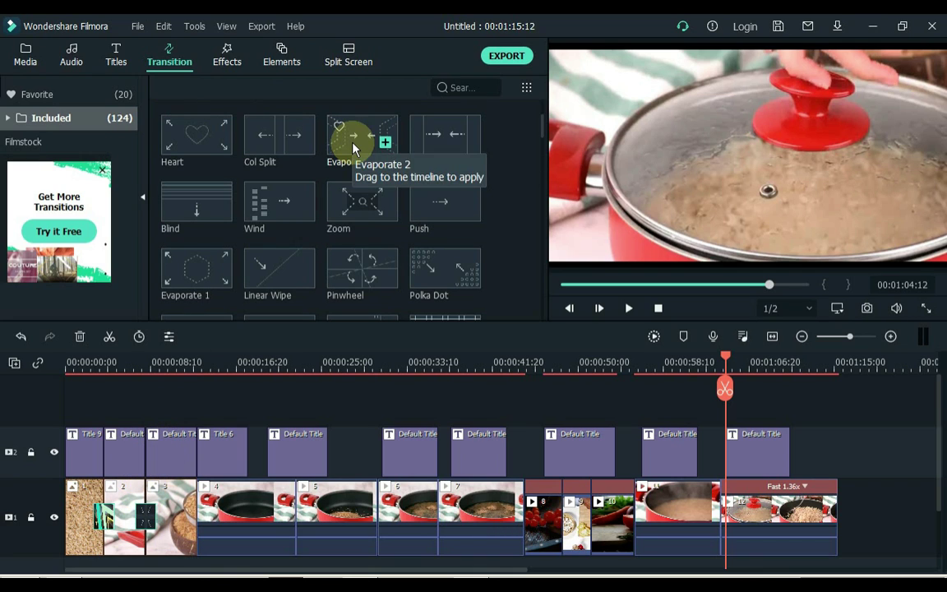
left_click_drag(346, 141, 189, 487)
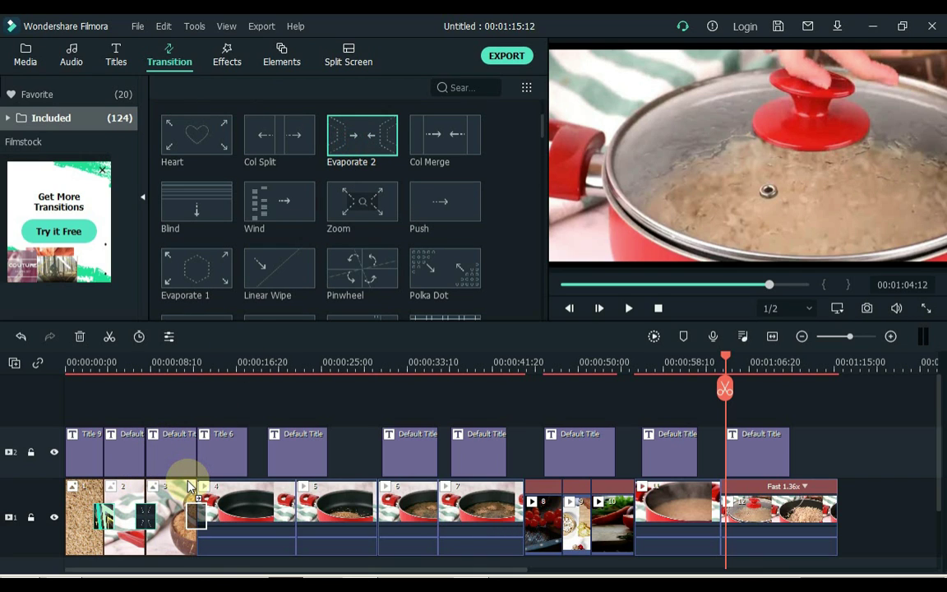
Step: Add Linear transitions (Linear 19, Linear 3, Linear 21) between clips 5-6, 6-7, 7-8 and 10-11
left_click_drag(362, 272, 293, 514)
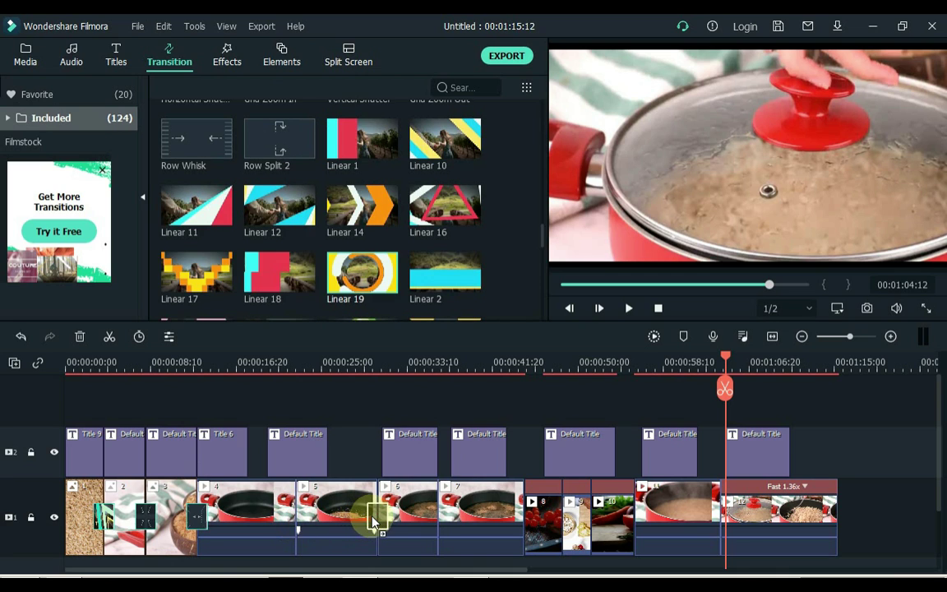
left_click_drag(374, 520, 377, 518)
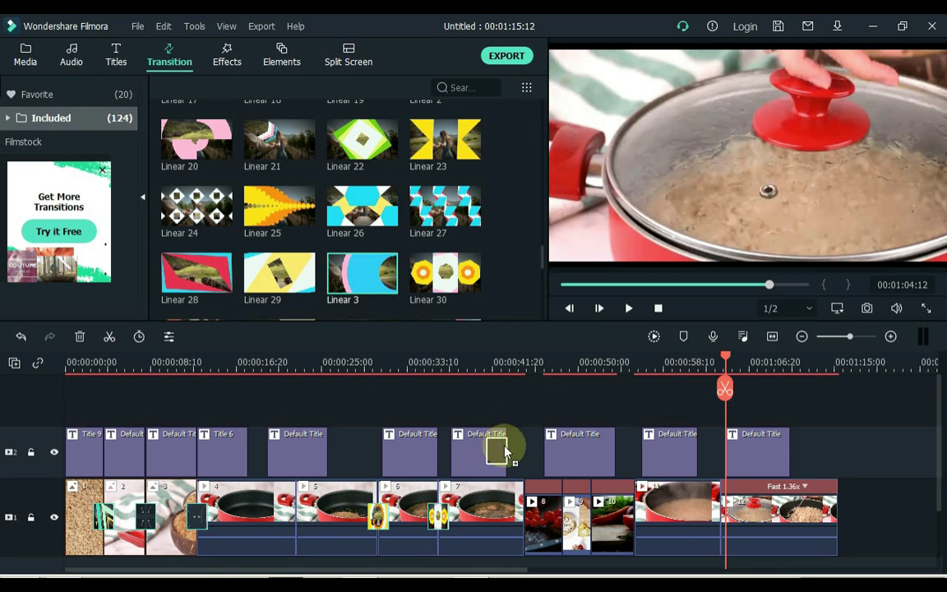
left_click_drag(501, 448, 520, 485)
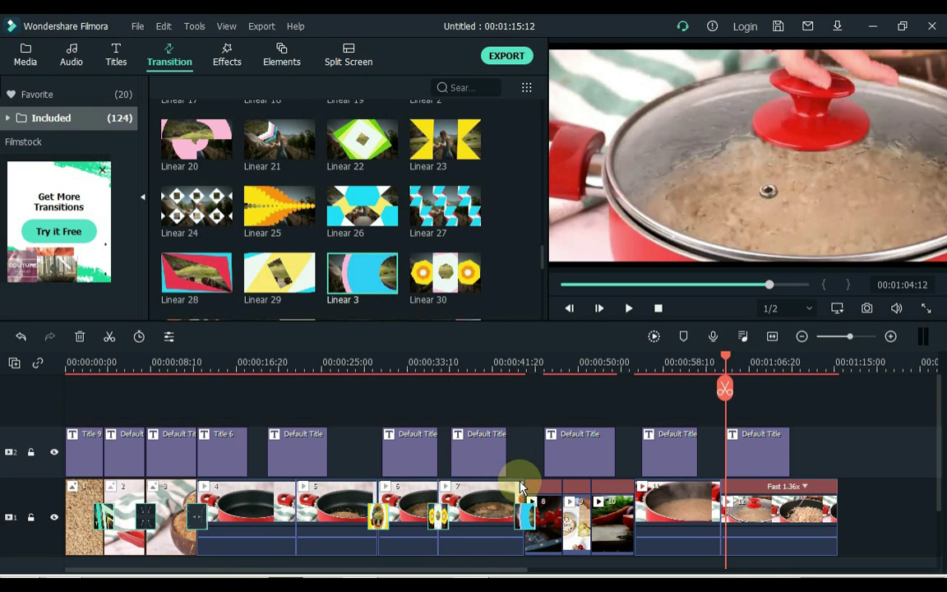
left_click_drag(277, 145, 575, 411)
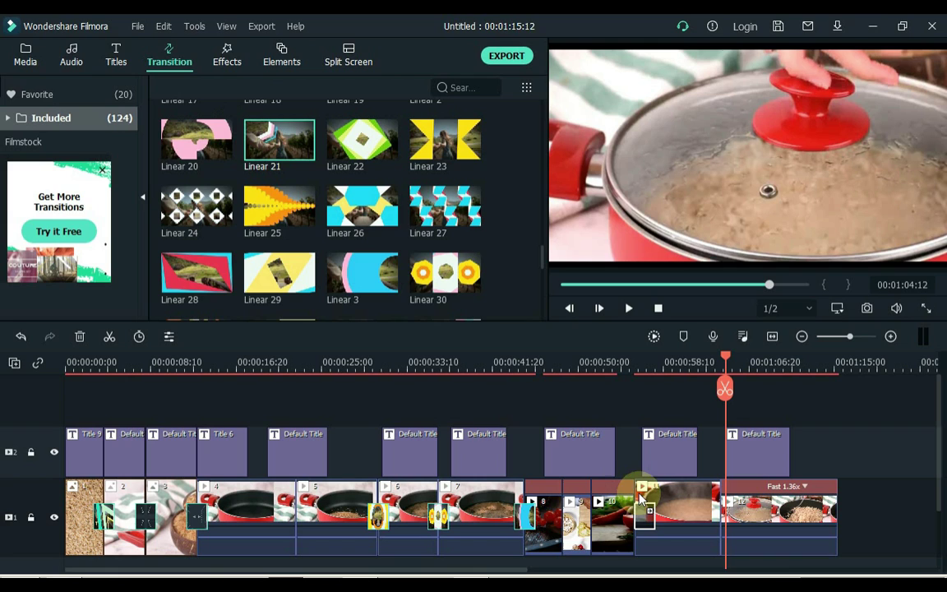
left_click_drag(641, 497, 637, 498)
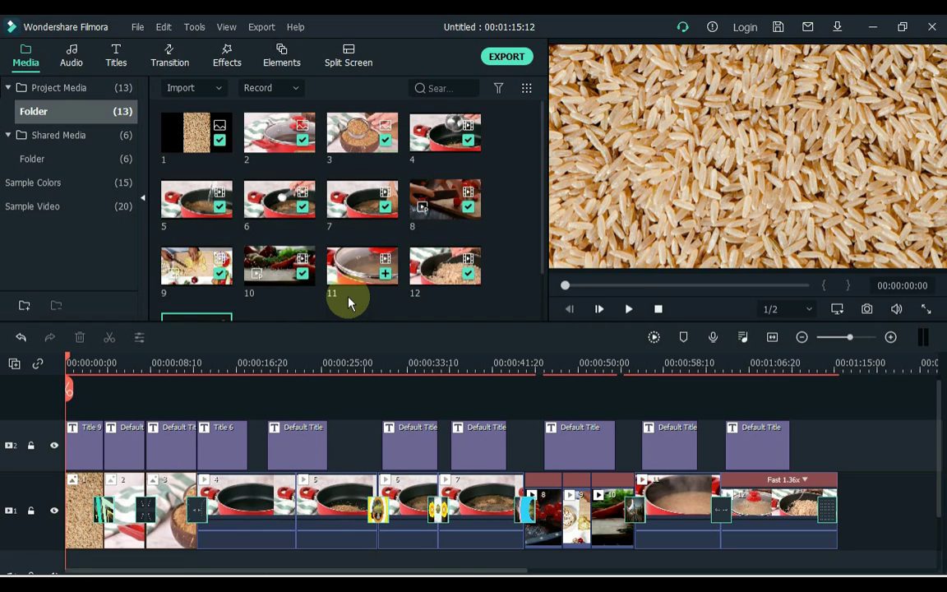
Step: Add the Music clip under the video and cut away everything past 00:01:15:12
scroll(348, 300, "down", 2)
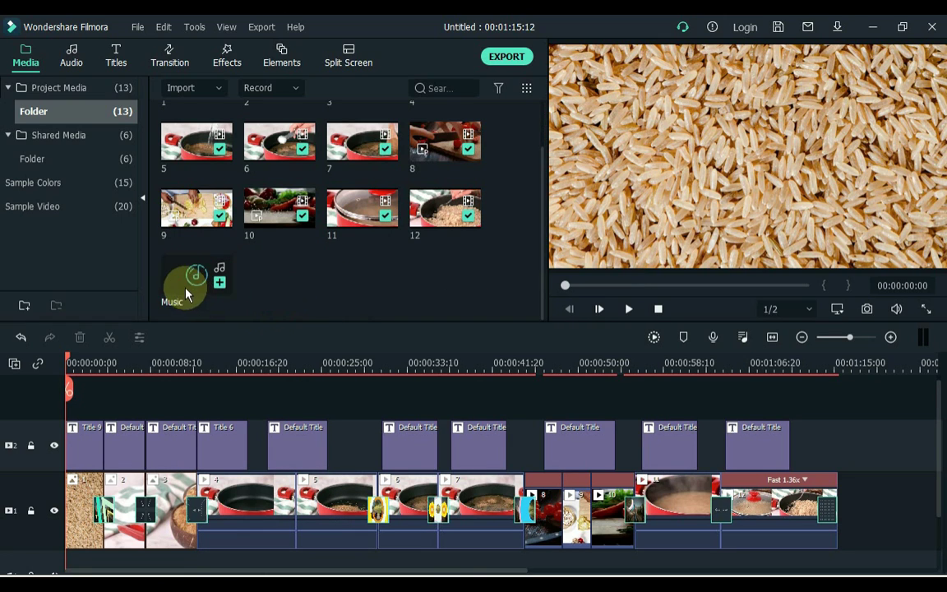
left_click_drag(186, 295, 533, 567)
left_click(274, 363)
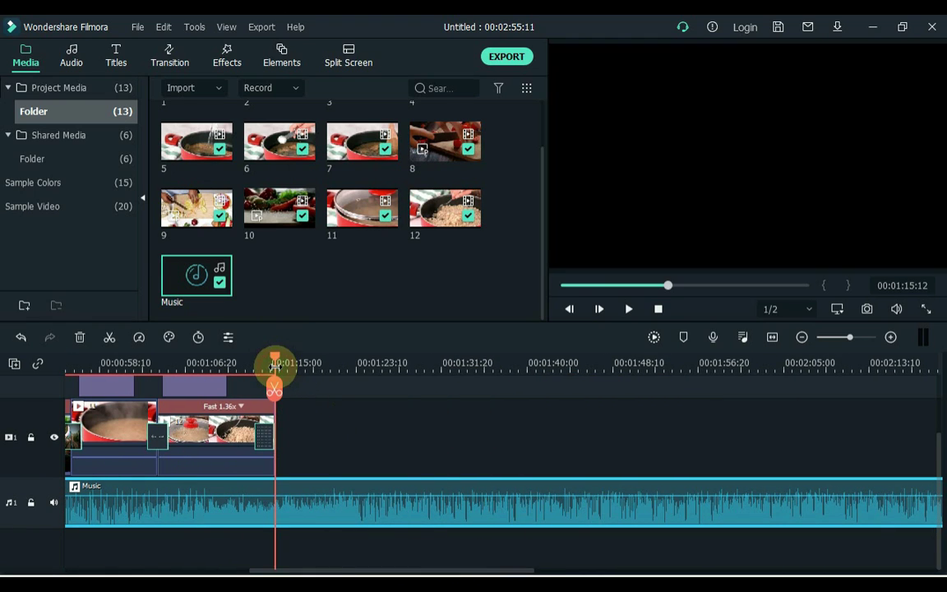
left_click(293, 522)
key("Delete")
Step: Give the trimmed music a fade-out lasting from about 00:01:14:07 to its end
left_click(266, 508)
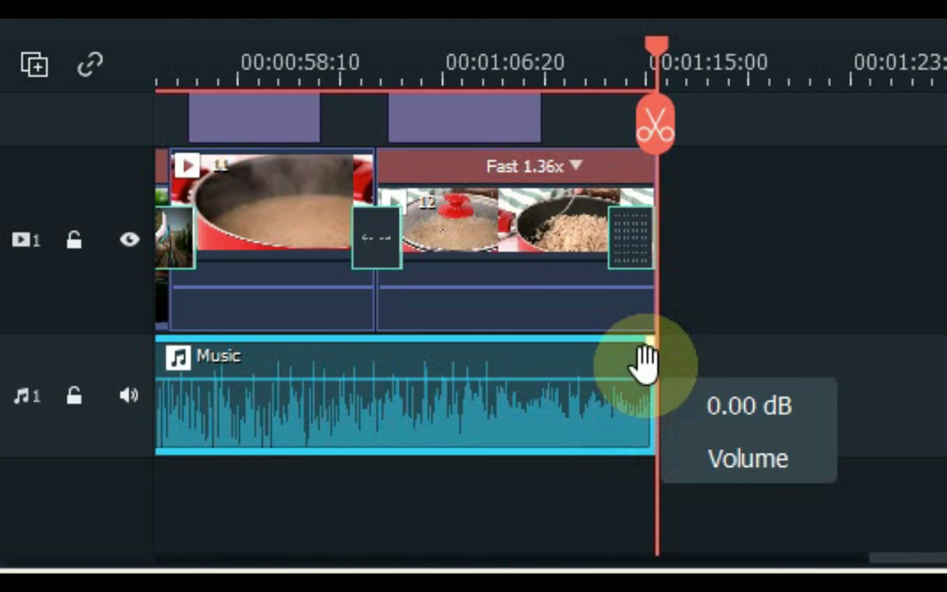
left_click_drag(269, 485, 263, 482)
left_click_drag(630, 346, 628, 362)
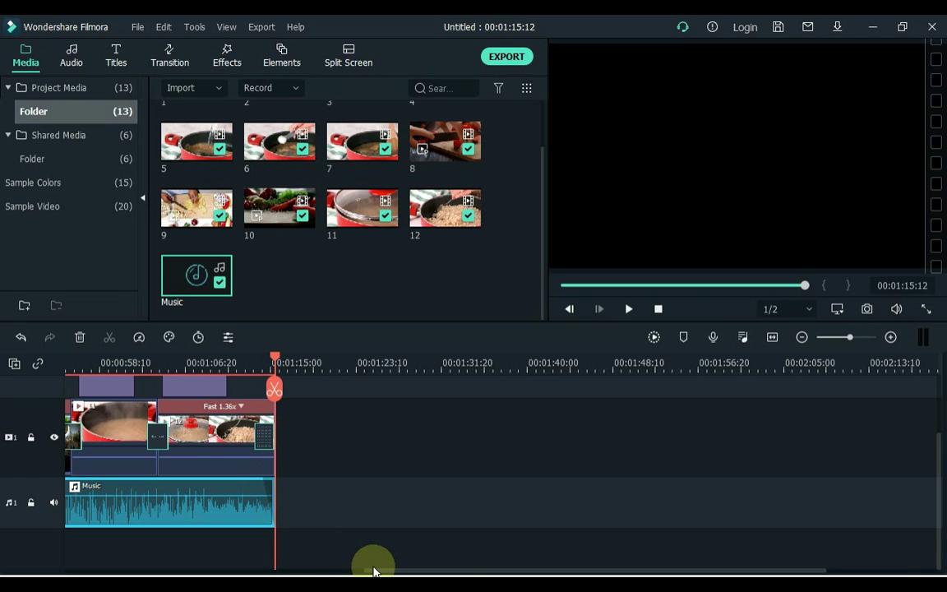
left_click_drag(370, 567, 76, 542)
key("space")
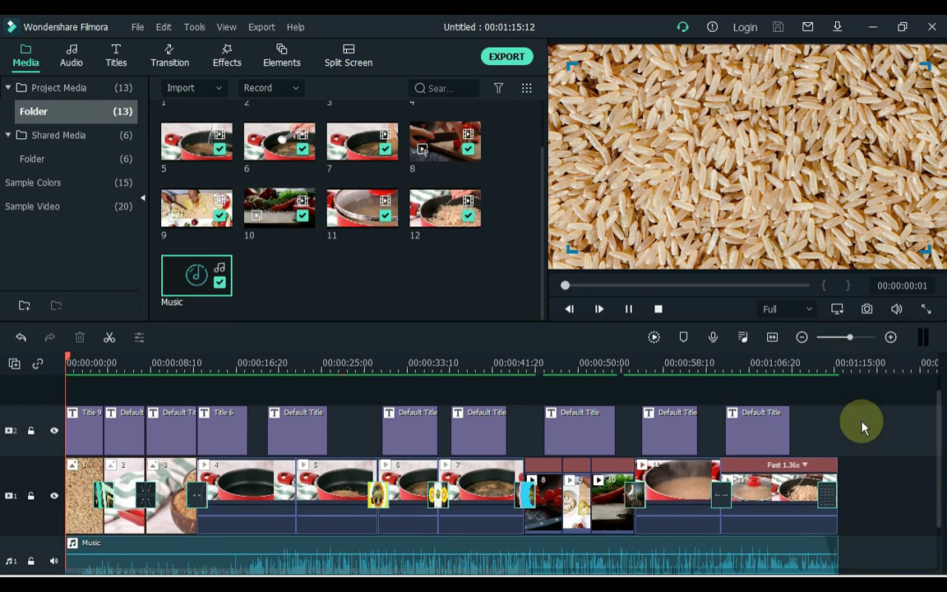